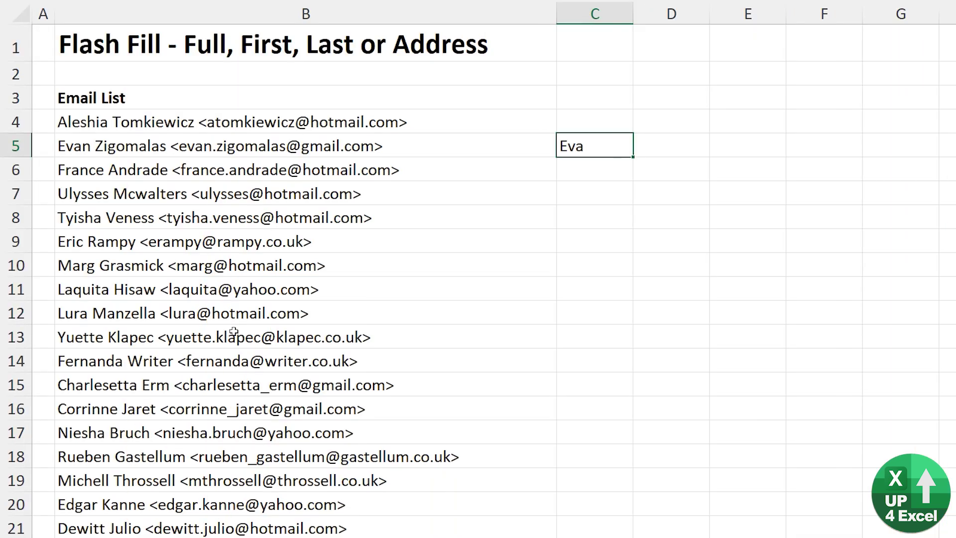
{"action": "type", "text": "n"}
Flash Fill column C with contacts' names, then refine C5 to the full name so the column refills.
{"action": "key", "text": "ctrl+e"}
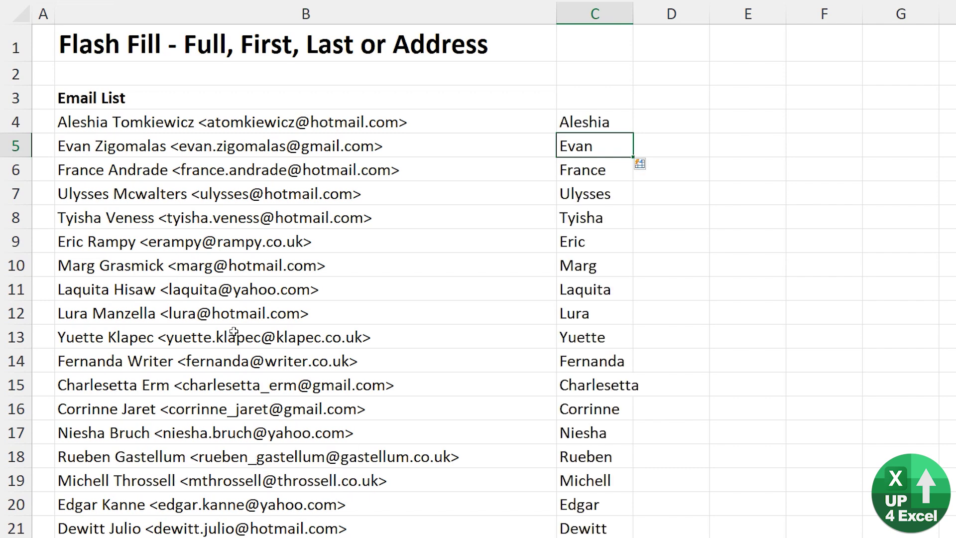
{"action": "key", "text": "F2"}
{"action": "type", "text": " Zig"}
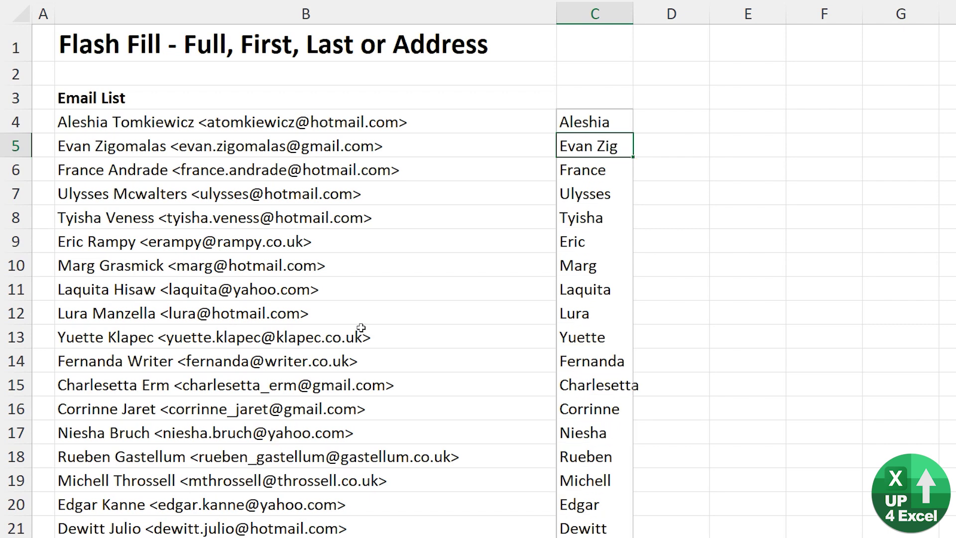
{"action": "type", "text": "oma"}
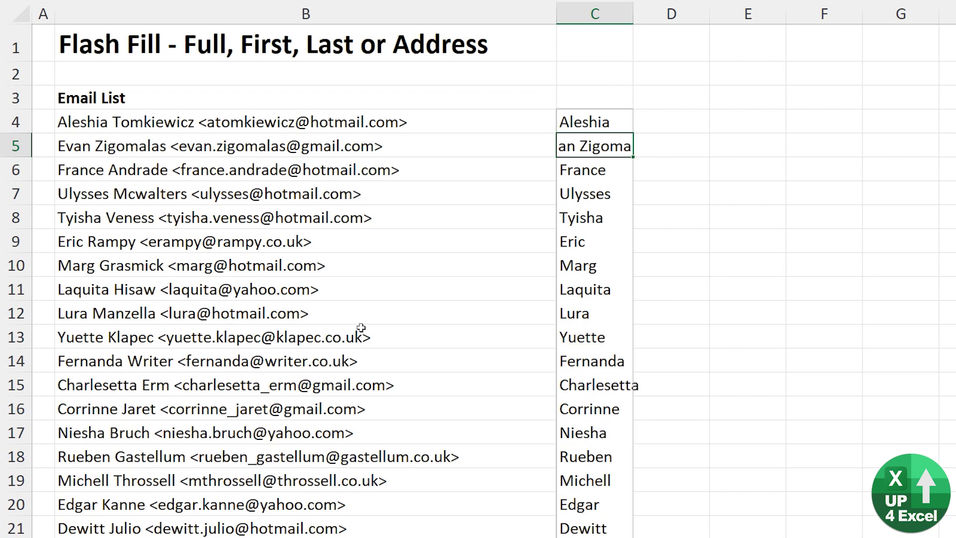
{"action": "type", "text": "las"}
{"action": "key", "text": "Return"}
{"action": "key", "text": "Up"}
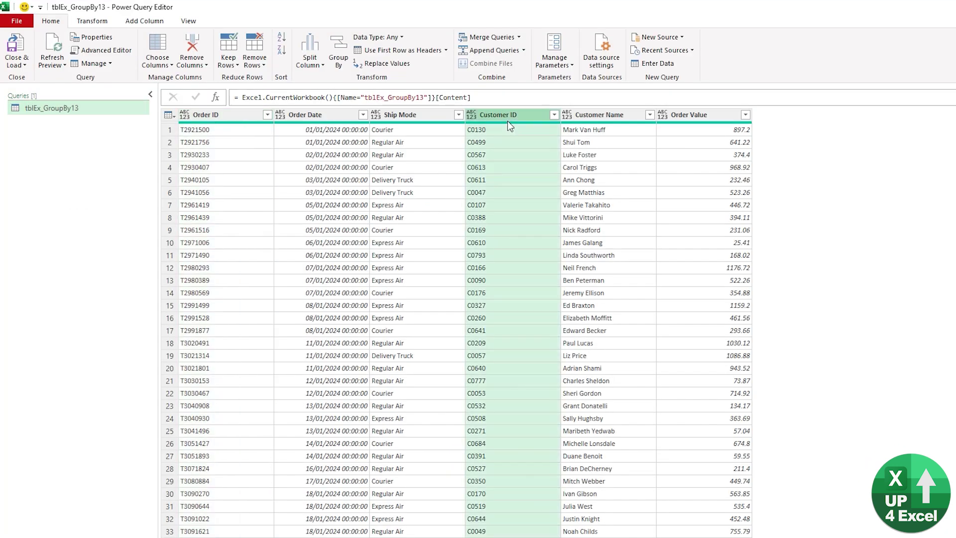
Select the Customer ID and Customer Name columns and start Column From Examples using all columns.
{"action": "left_click", "coordinate": [594, 118]}
{"action": "left_click", "coordinate": [507, 121]}
{"action": "left_click", "coordinate": [582, 114]}
{"action": "left_click", "coordinate": [143, 20]}
{"action": "left_click", "coordinate": [35, 61]}
{"action": "left_click", "coordinate": [75, 154]}
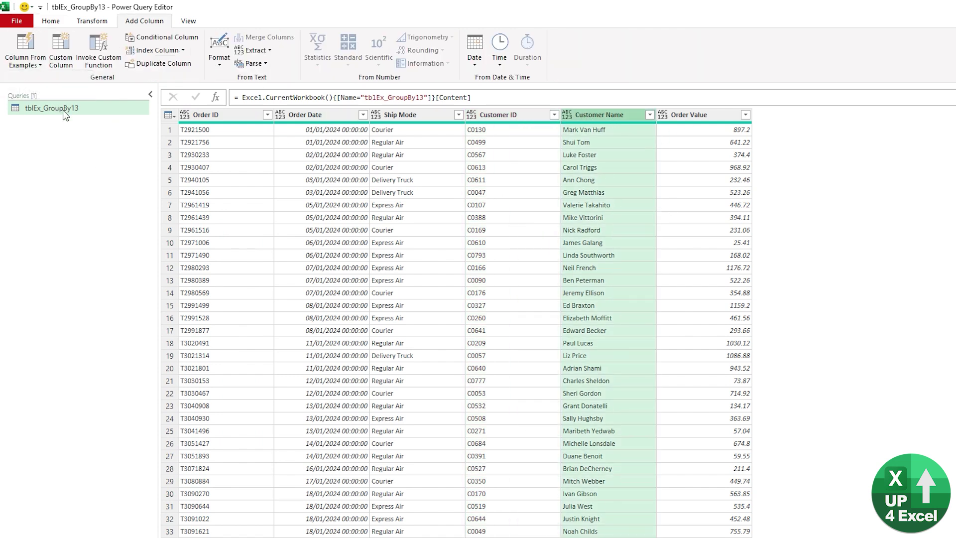
{"action": "left_click", "coordinate": [20, 61]}
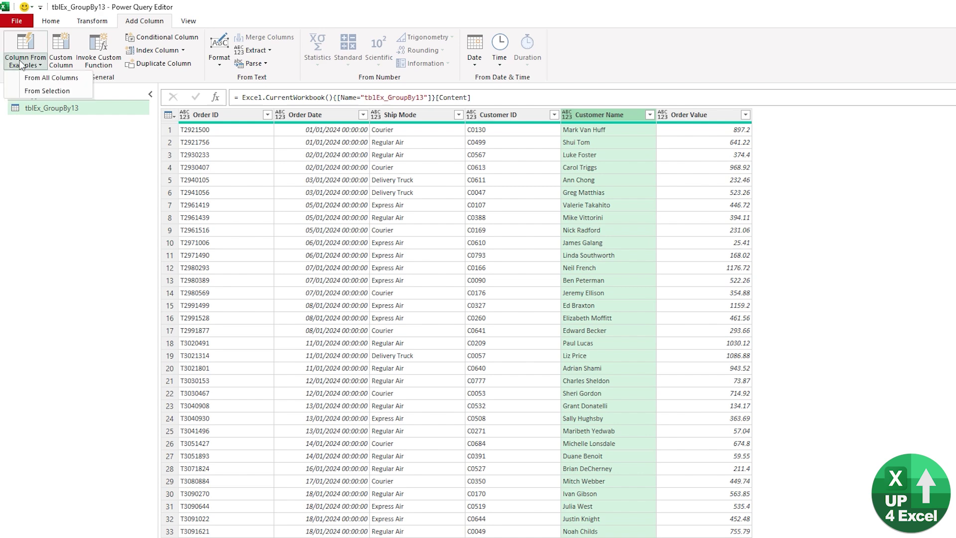
{"action": "left_click", "coordinate": [42, 79]}
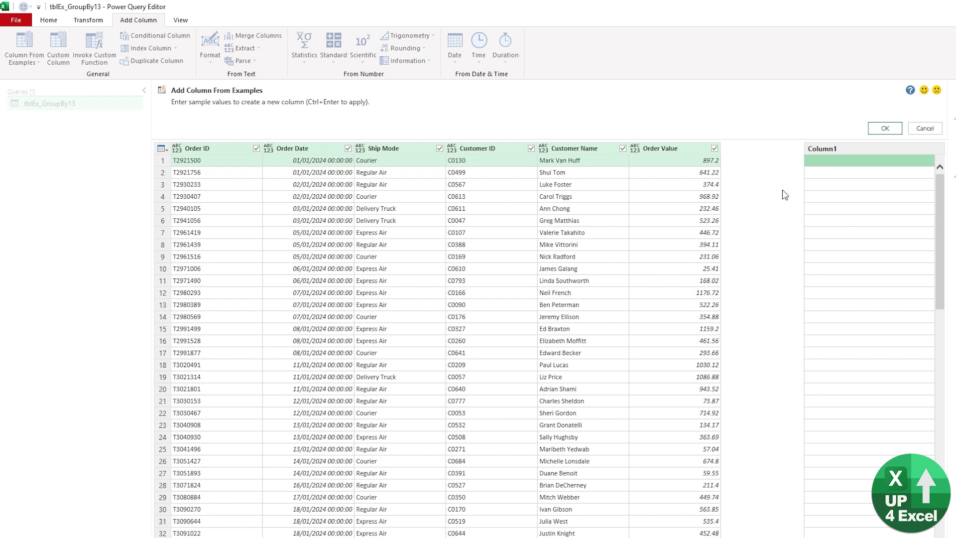
{"action": "left_click", "coordinate": [817, 182]}
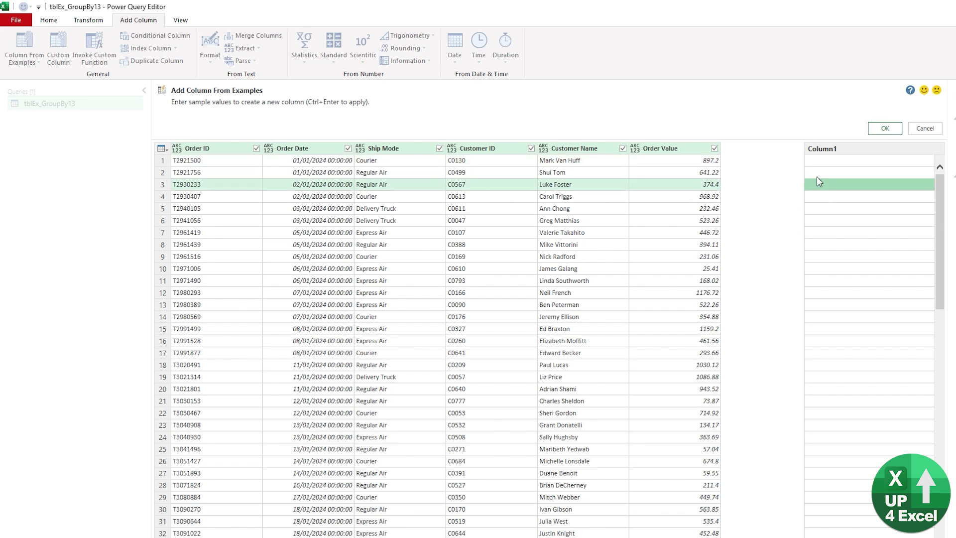
{"action": "type", "text": "C0567"}
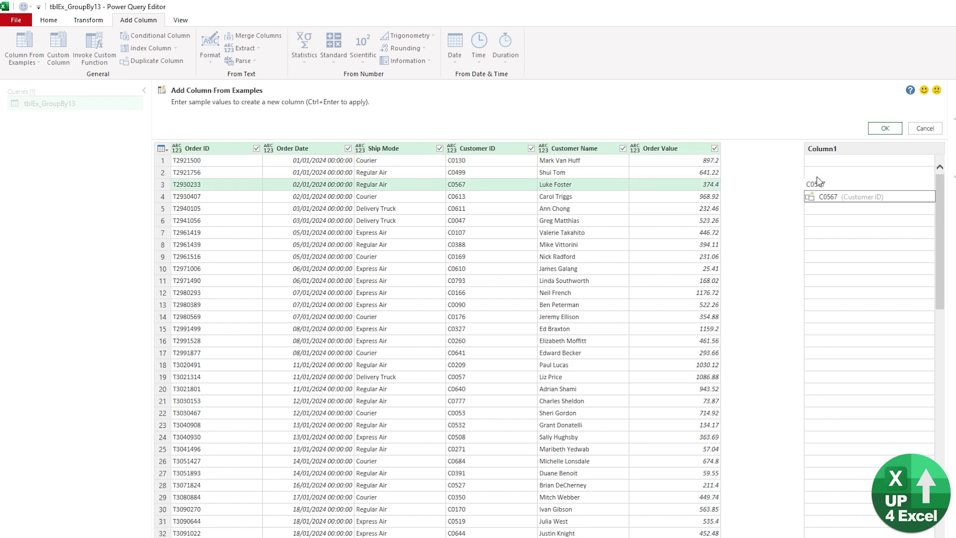
{"action": "key", "text": "Return"}
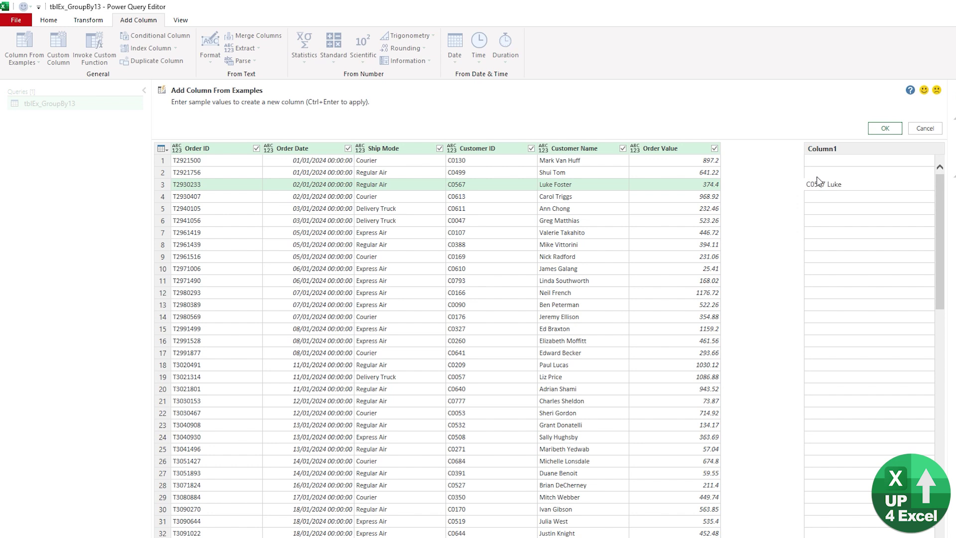
{"action": "type", "text": "Foster"}
{"action": "key", "text": "Return"}
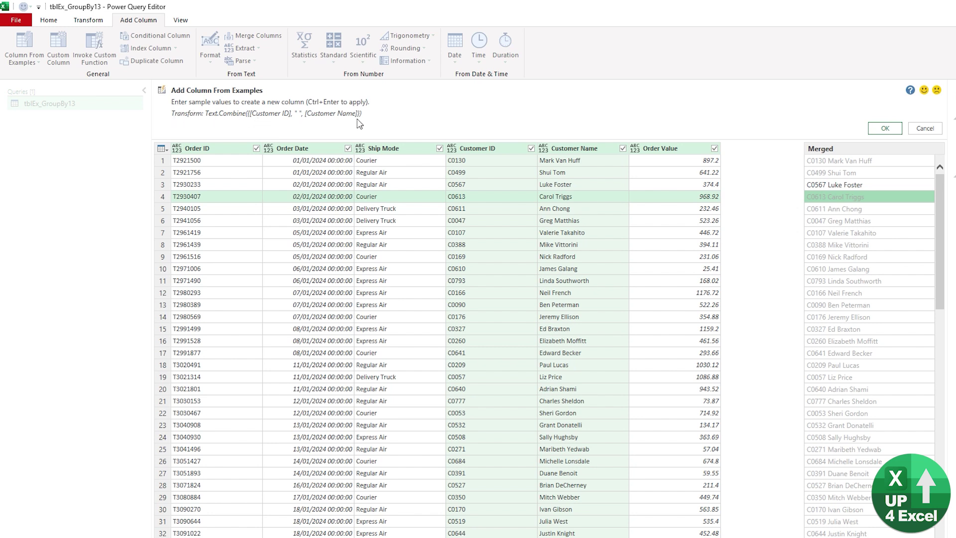
{"action": "left_click", "coordinate": [852, 185]}
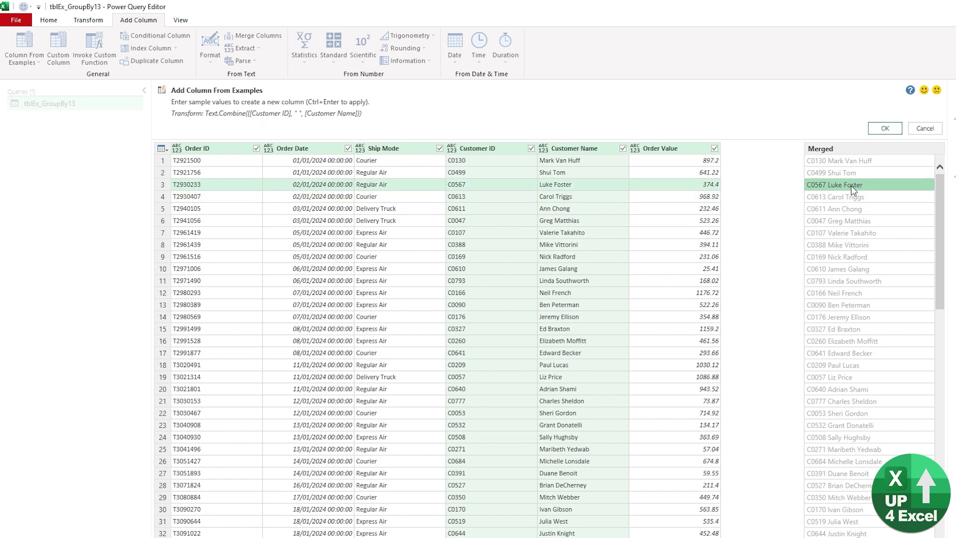
{"action": "left_click", "coordinate": [851, 186]}
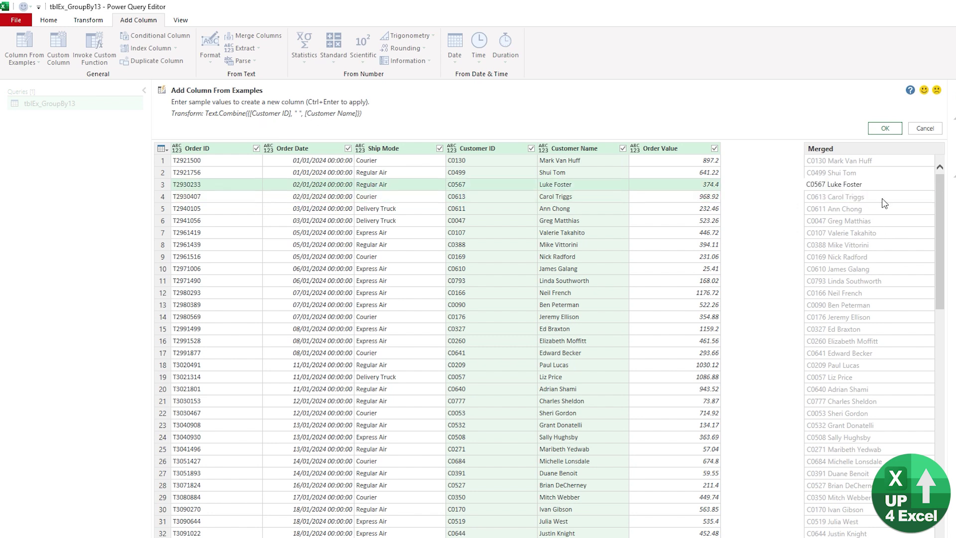
{"action": "type", "text": "="}
{"action": "key", "text": "Return"}
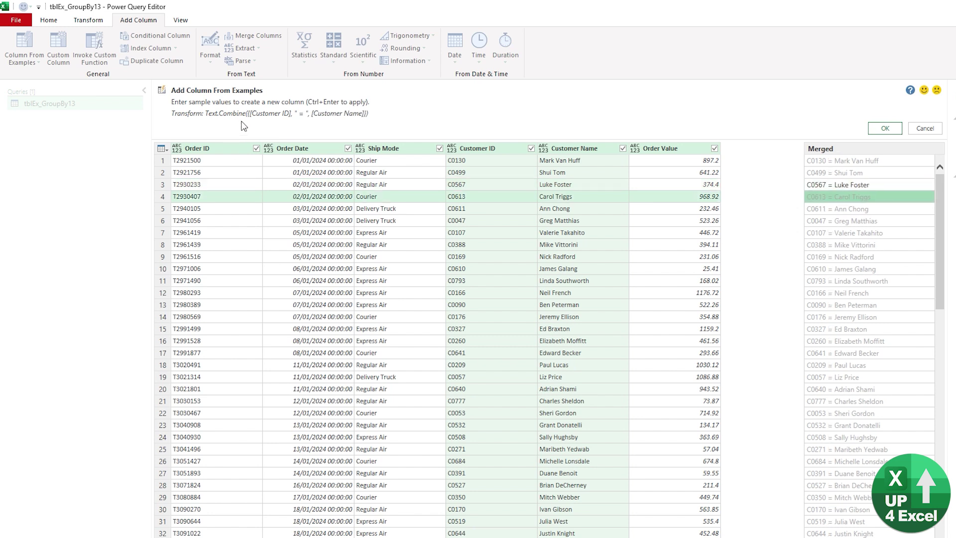
{"action": "left_click", "coordinate": [885, 128]}
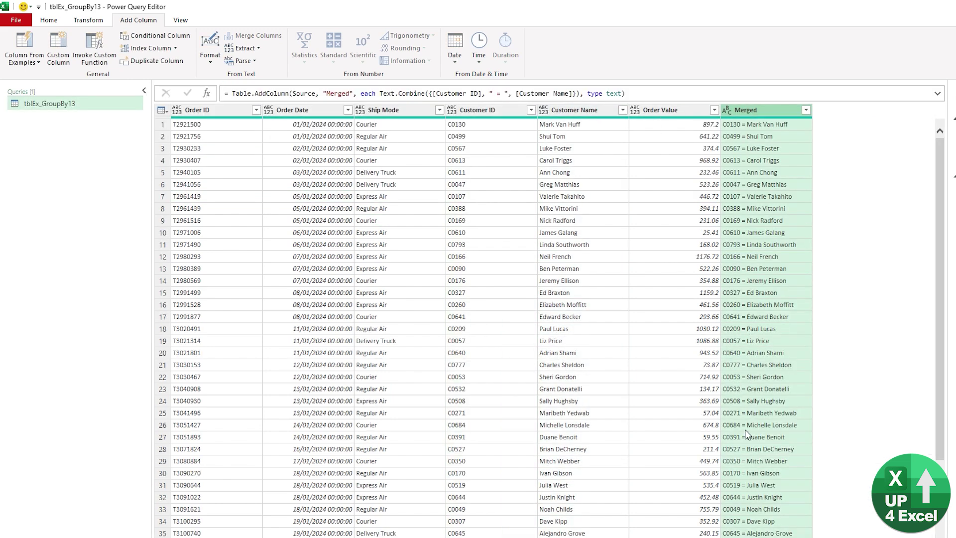
{"action": "left_click", "coordinate": [350, 93]}
{"action": "double_click", "coordinate": [350, 94]}
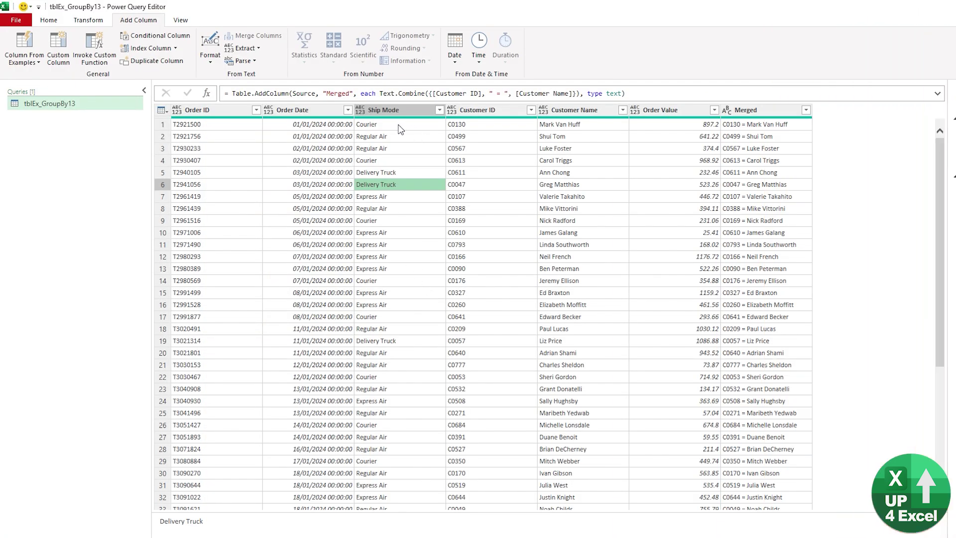
{"action": "left_click", "coordinate": [440, 111]}
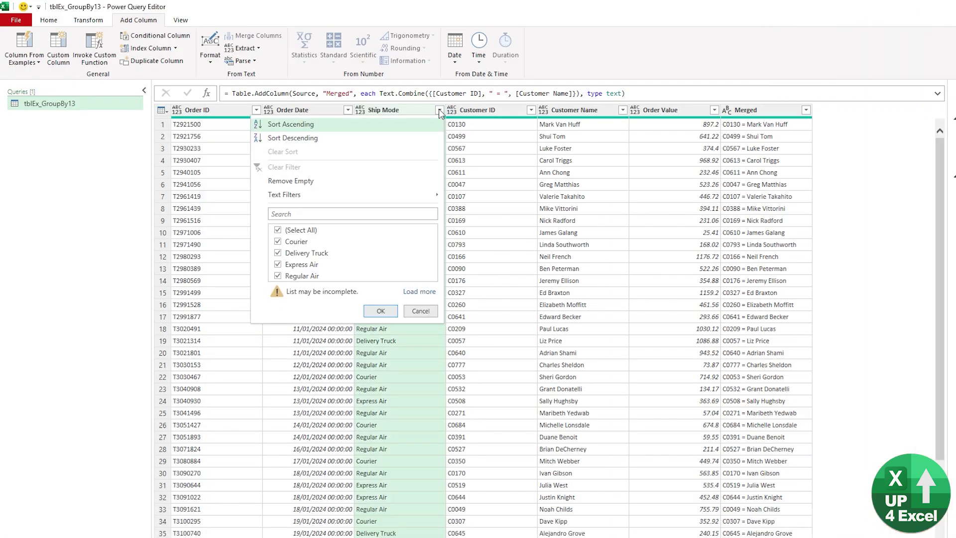
{"action": "left_click", "coordinate": [416, 292]}
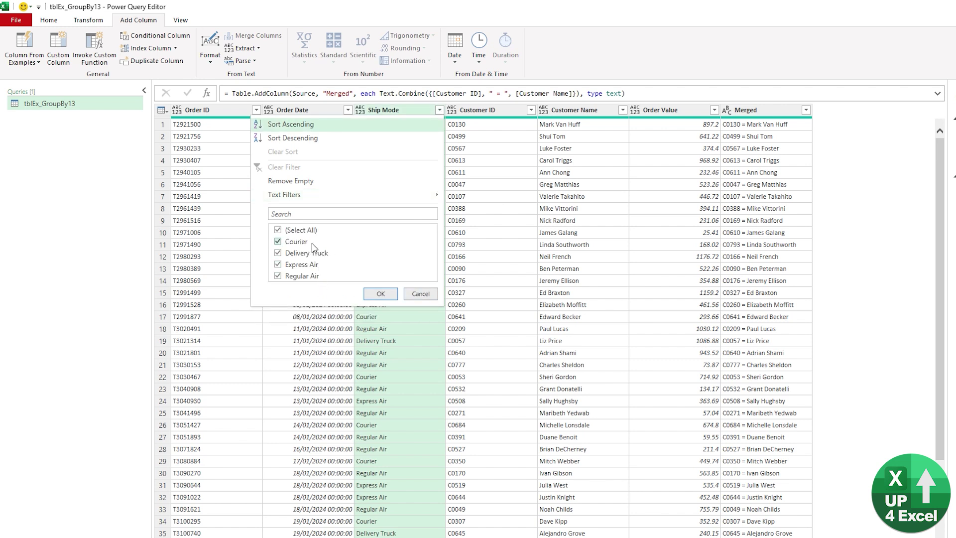
{"action": "left_click", "coordinate": [422, 293]}
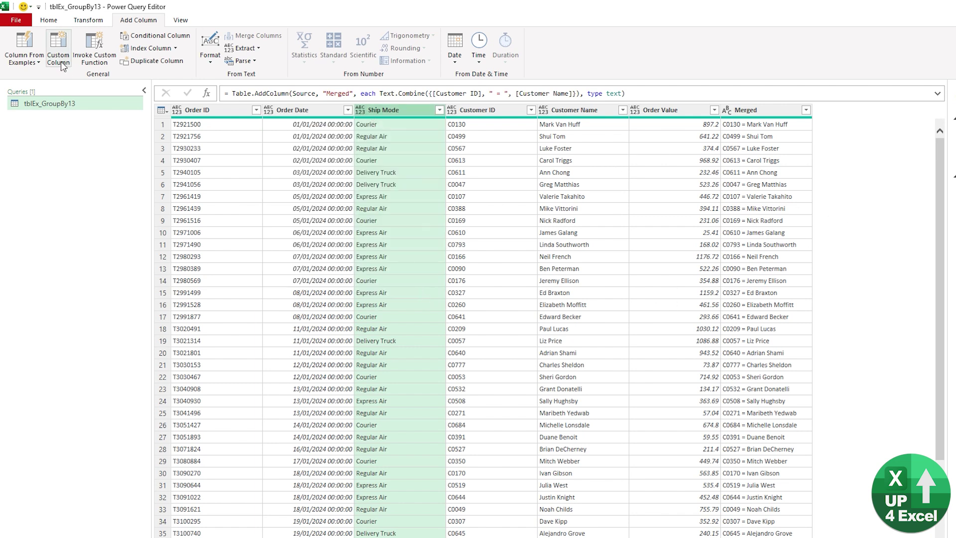
Start a column from examples from the selection, with Land and Air as the first two examples.
{"action": "left_click", "coordinate": [34, 63]}
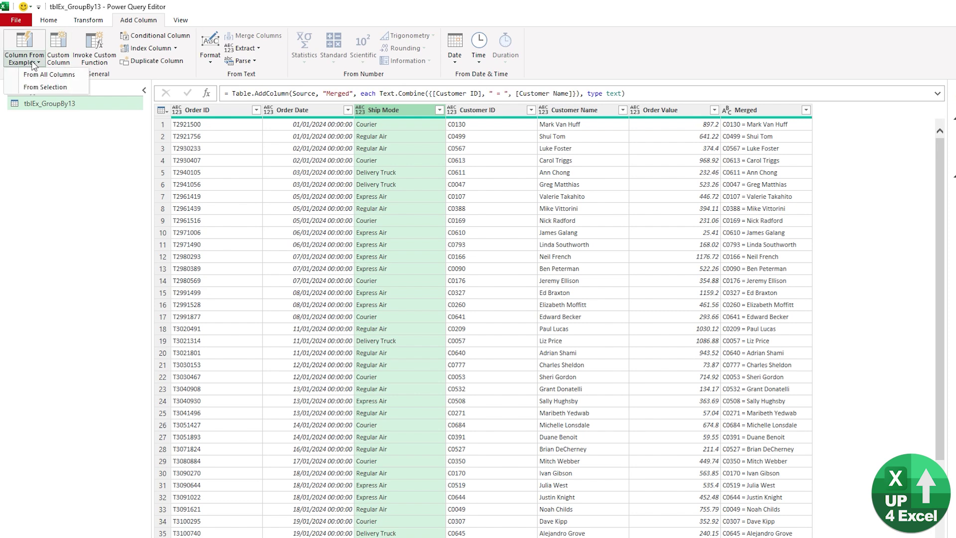
{"action": "left_click", "coordinate": [50, 88]}
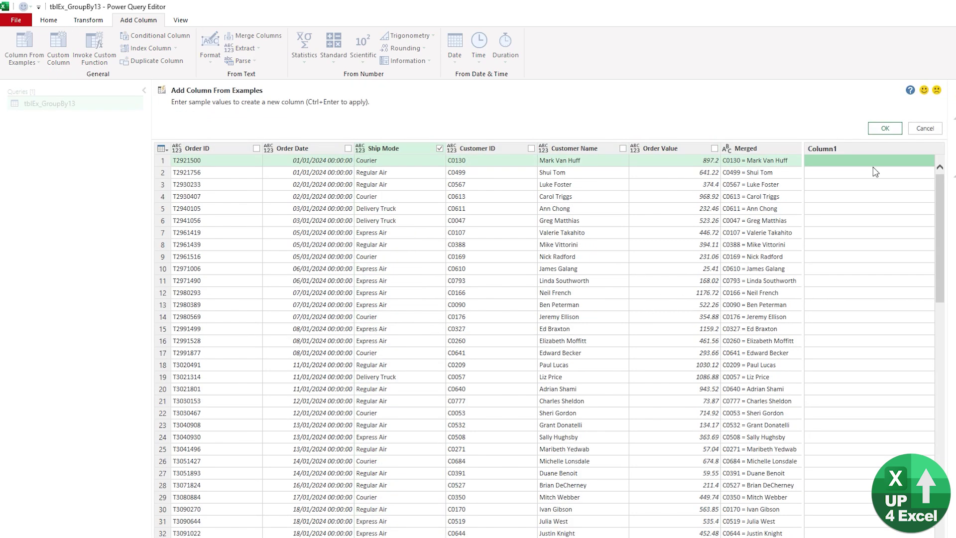
{"action": "left_click", "coordinate": [845, 160]}
{"action": "type", "text": "Land"}
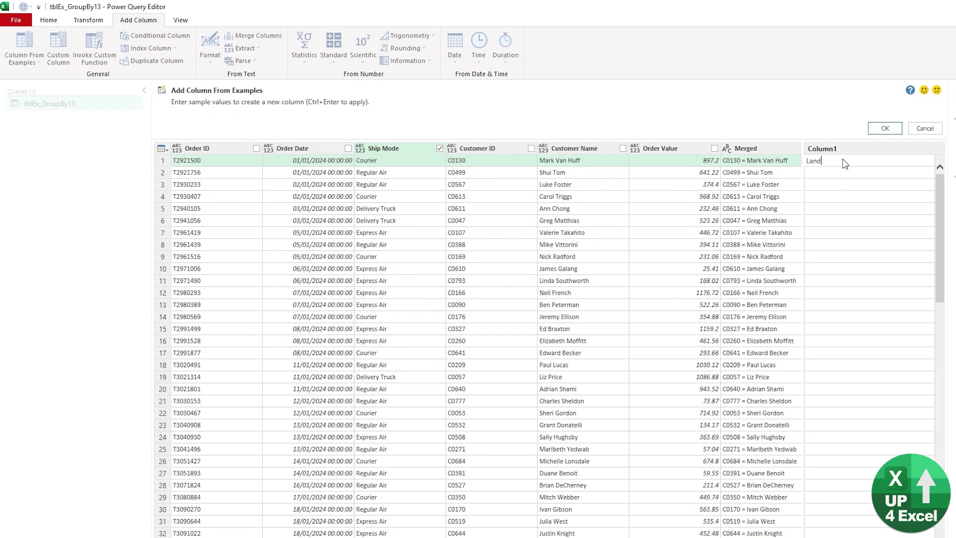
{"action": "key", "text": "Return"}
{"action": "type", "text": "Air"}
{"action": "key", "text": "Return"}
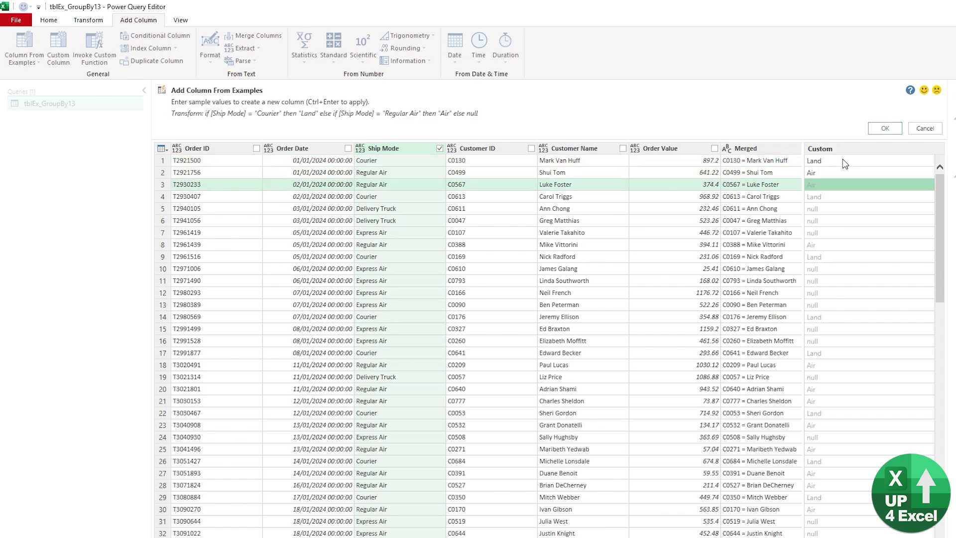
{"action": "key", "text": "Return"}
Add Land for Delivery Truck and Air for row 7, then accept the Custom column.
{"action": "key", "text": "Down"}
{"action": "key", "text": "Down"}
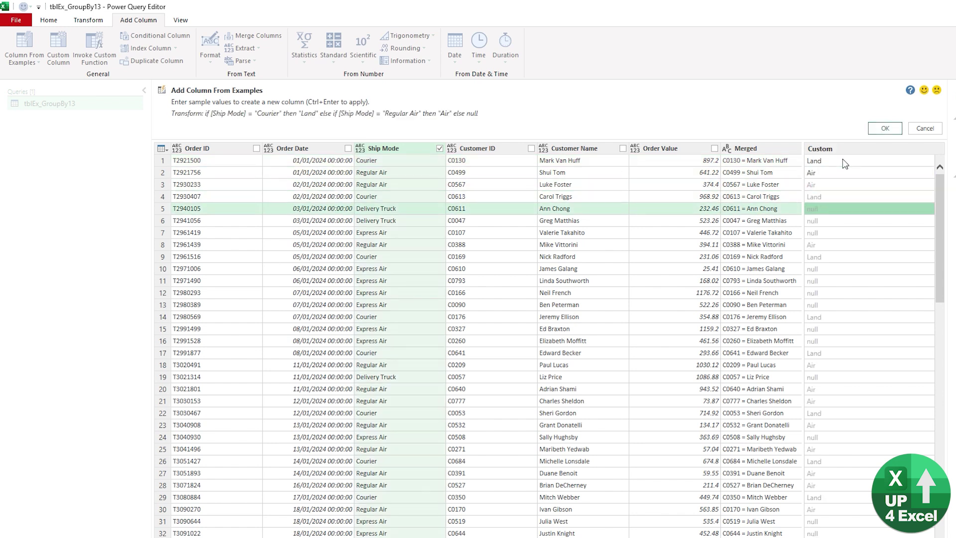
{"action": "key", "text": "F2"}
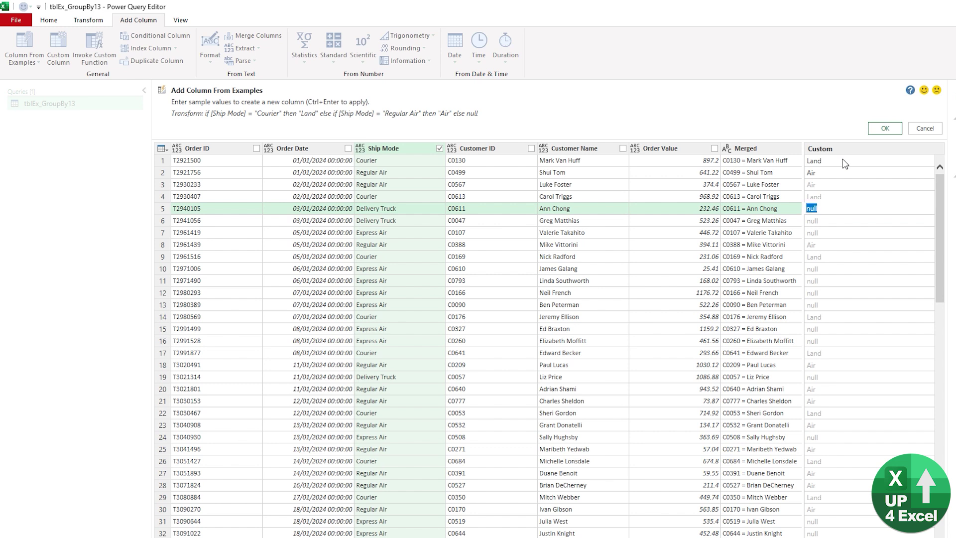
{"action": "type", "text": "L"}
{"action": "type", "text": "and"}
{"action": "key", "text": "Return"}
{"action": "key", "text": "Down"}
{"action": "key", "text": "Down"}
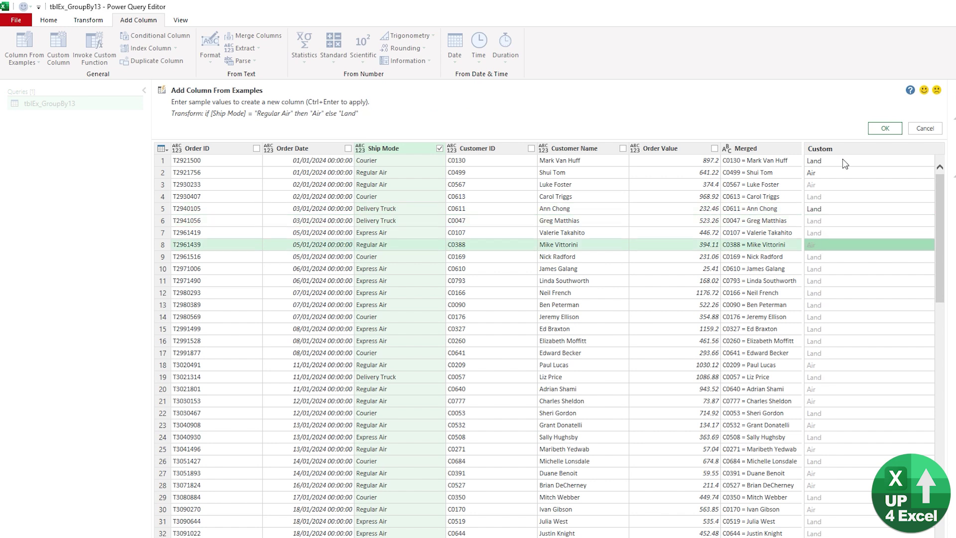
{"action": "key", "text": "Up"}
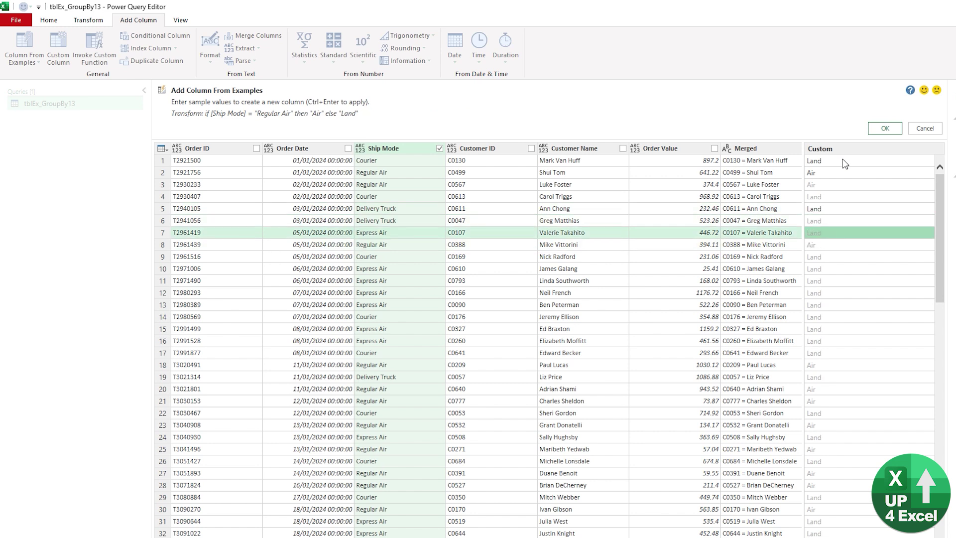
{"action": "type", "text": "Air"}
{"action": "key", "text": "Return"}
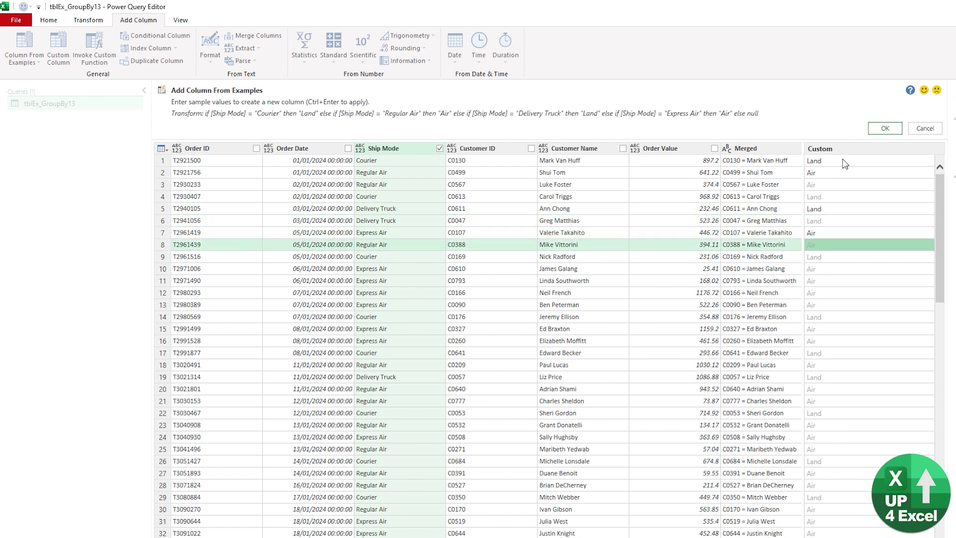
{"action": "key", "text": "Down"}
{"action": "key", "text": "Down"}
{"action": "key", "text": "Down"}
{"action": "key", "text": "Down"}
{"action": "key", "text": "Down"}
{"action": "key", "text": "Down"}
{"action": "key", "text": "Down"}
{"action": "key", "text": "Down"}
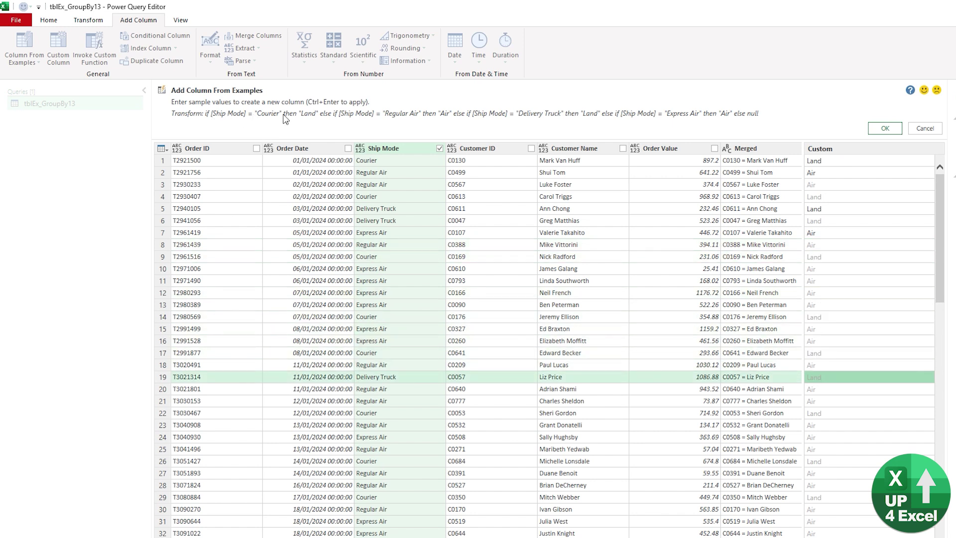
{"action": "left_click", "coordinate": [895, 133]}
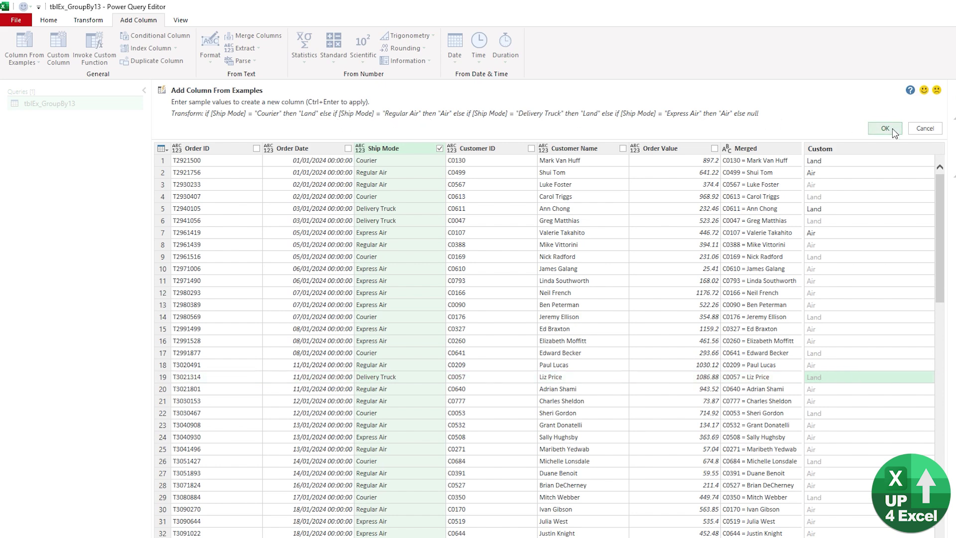
{"action": "left_click", "coordinate": [886, 128]}
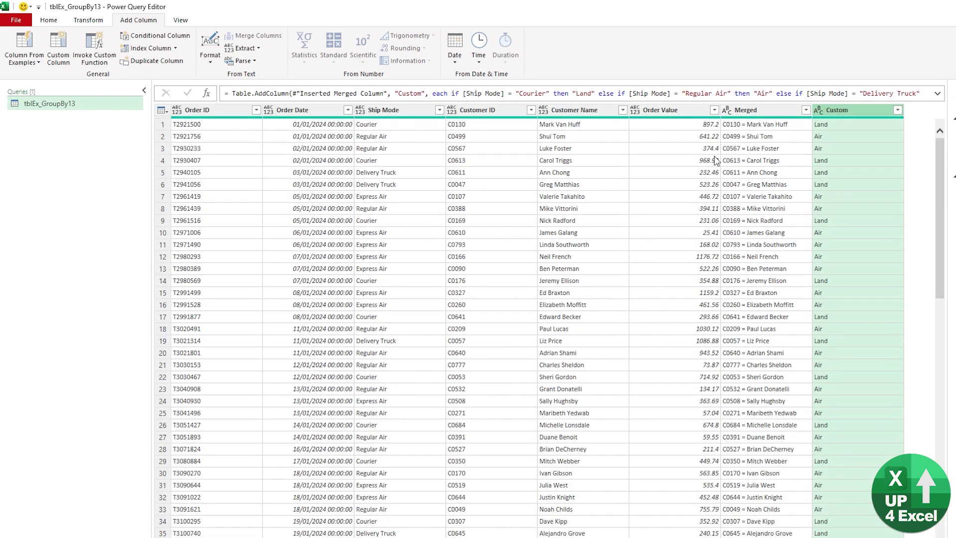
In the formula bar, rename Custom to 'Land or Air' and change the null fallback to 'TBC'.
{"action": "left_click", "coordinate": [938, 93]}
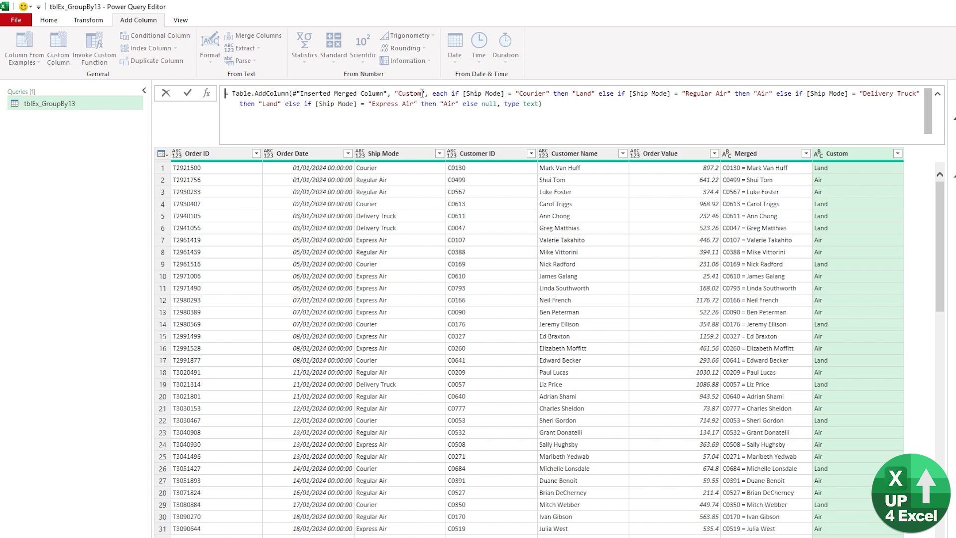
{"action": "left_click_drag", "start_coordinate": [424, 93], "coordinate": [398, 93]}
{"action": "type", "text": "Land or Airr"}
{"action": "left_click_drag", "start_coordinate": [489, 104], "coordinate": [523, 104]}
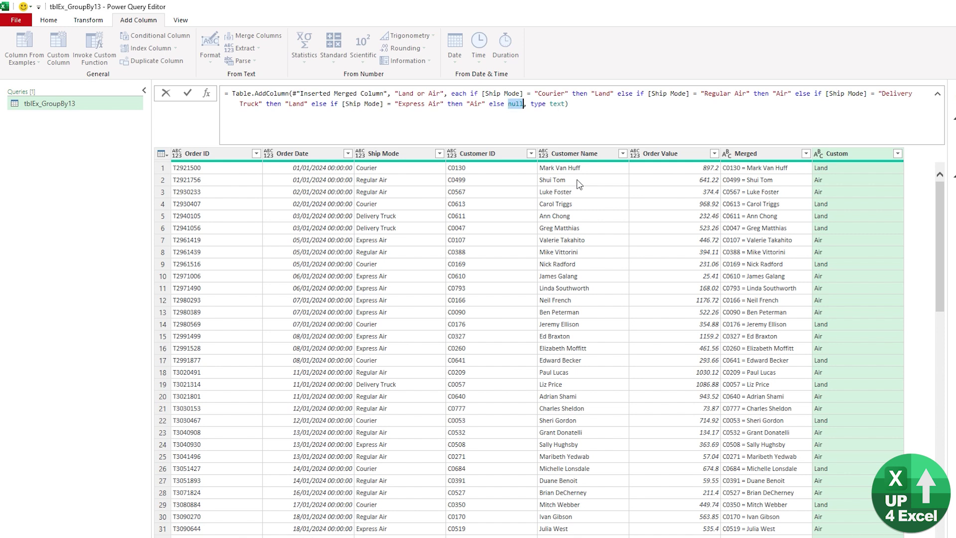
{"action": "type", "text": "\"TBC"}
{"action": "key", "text": "Delete"}
{"action": "key", "text": "Return"}
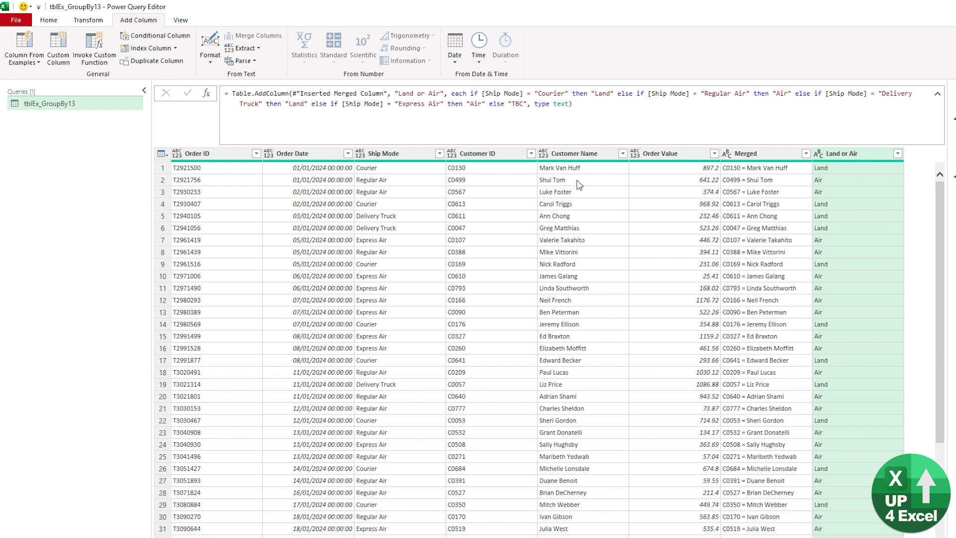
Close & Load the query as a table on a new sheet, then check cells including the Land or Air column.
{"action": "left_click", "coordinate": [49, 21]}
{"action": "left_click", "coordinate": [16, 59]}
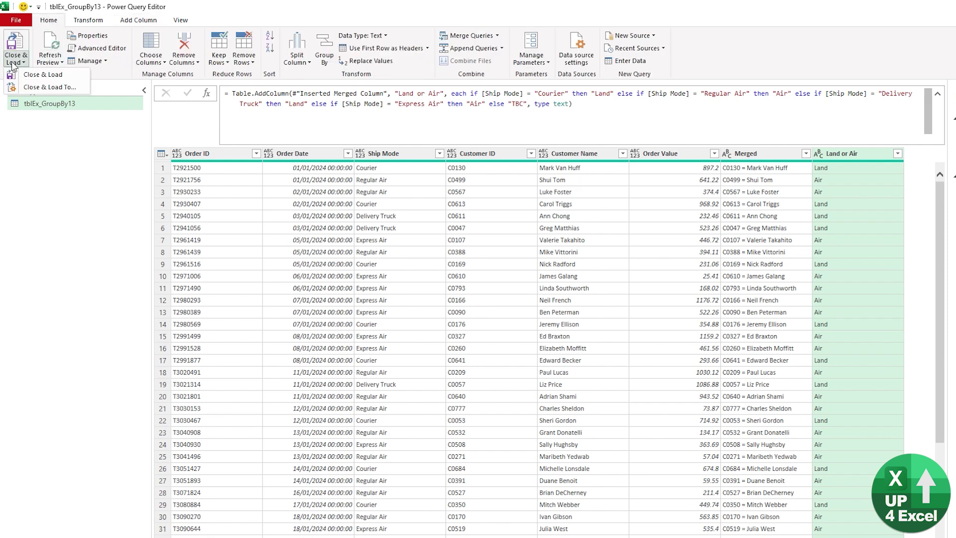
{"action": "left_click", "coordinate": [39, 88]}
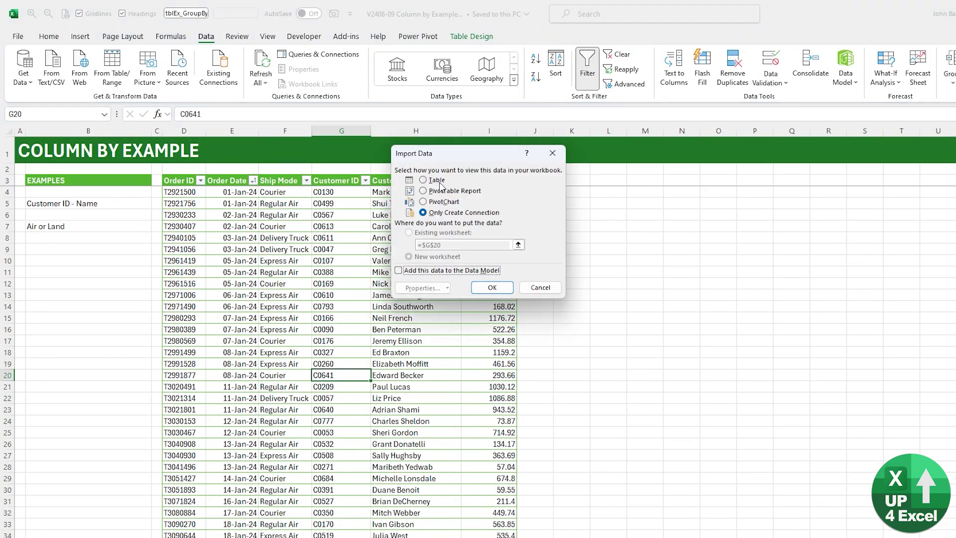
{"action": "left_click", "coordinate": [441, 185]}
{"action": "left_click", "coordinate": [491, 289]}
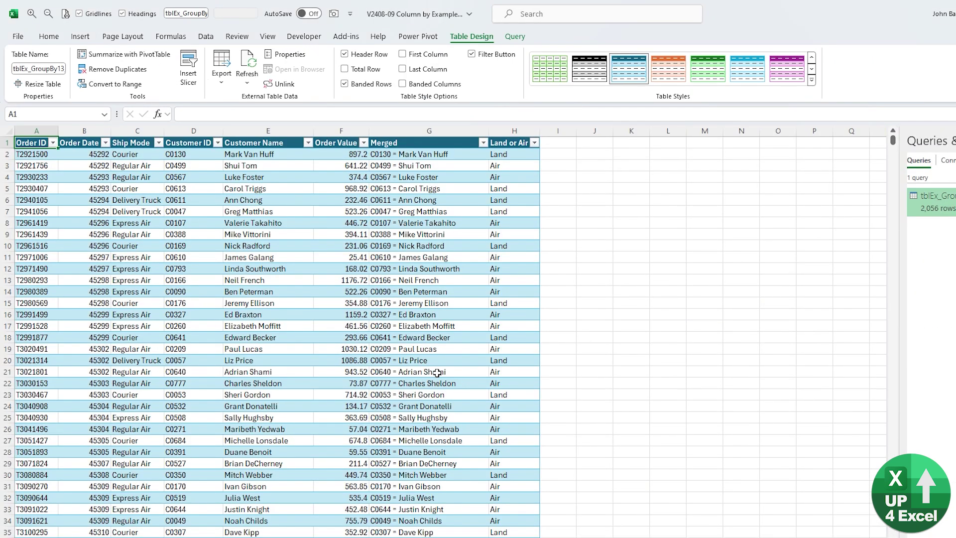
{"action": "left_click", "coordinate": [389, 157]}
{"action": "left_click", "coordinate": [441, 190]}
{"action": "left_click", "coordinate": [496, 178]}
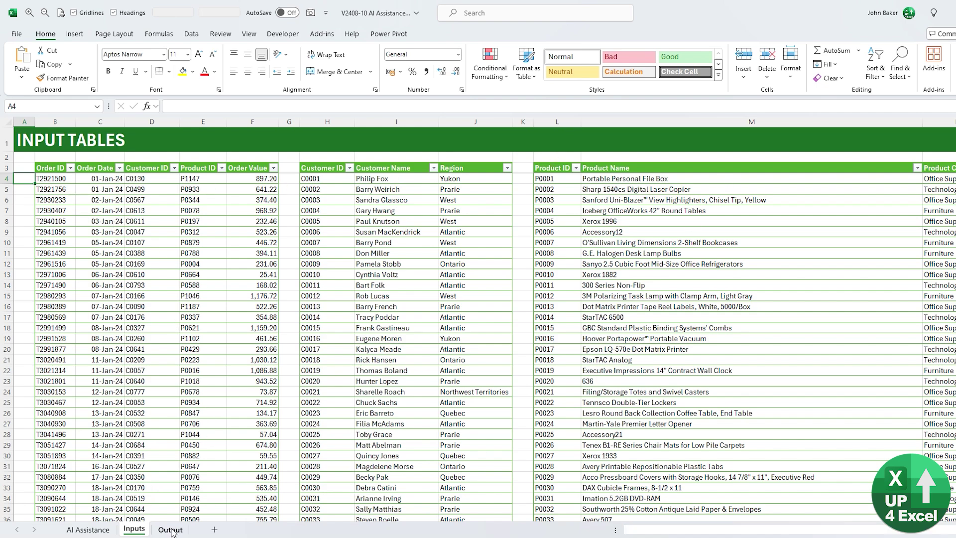
On the Output sheet, select a cell in the orders table and bring up its Query commands.
{"action": "left_click", "coordinate": [171, 532]}
{"action": "left_click", "coordinate": [99, 232]}
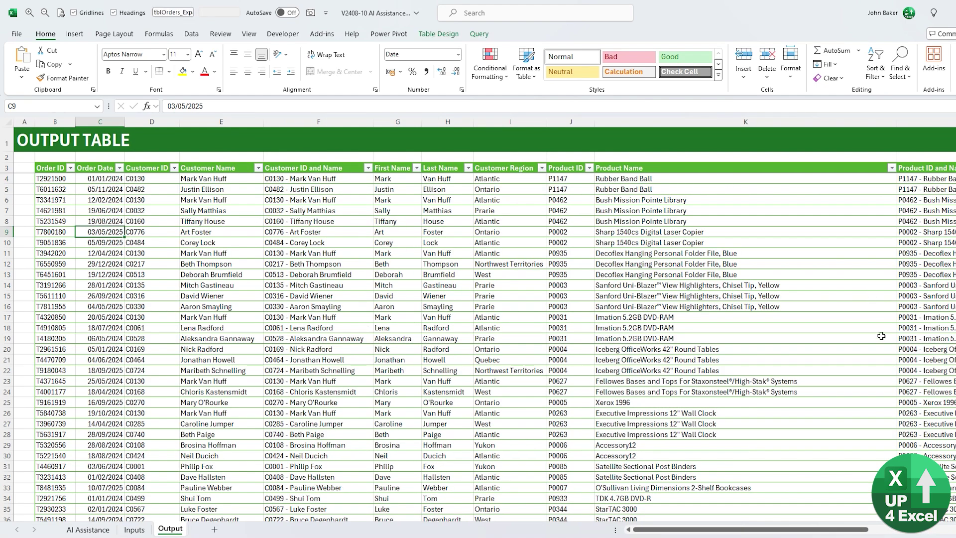
{"action": "left_click_drag", "start_coordinate": [687, 529], "coordinate": [416, 527]}
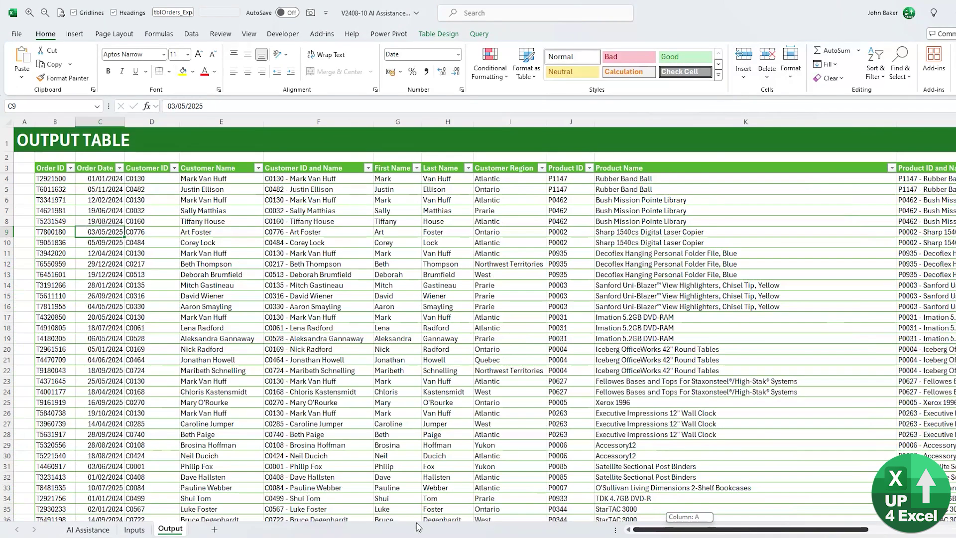
{"action": "right_click", "coordinate": [309, 211]}
{"action": "key", "text": "Escape"}
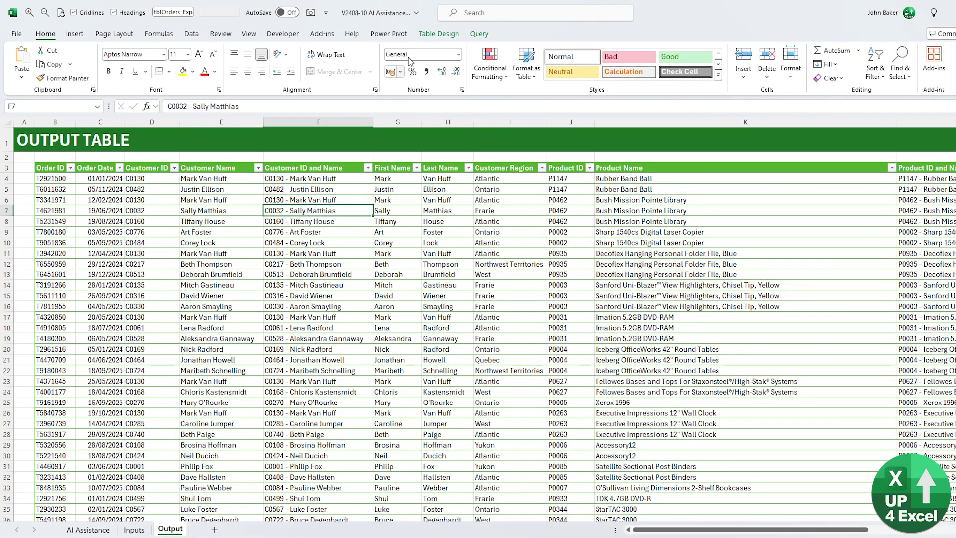
{"action": "left_click", "coordinate": [478, 34]}
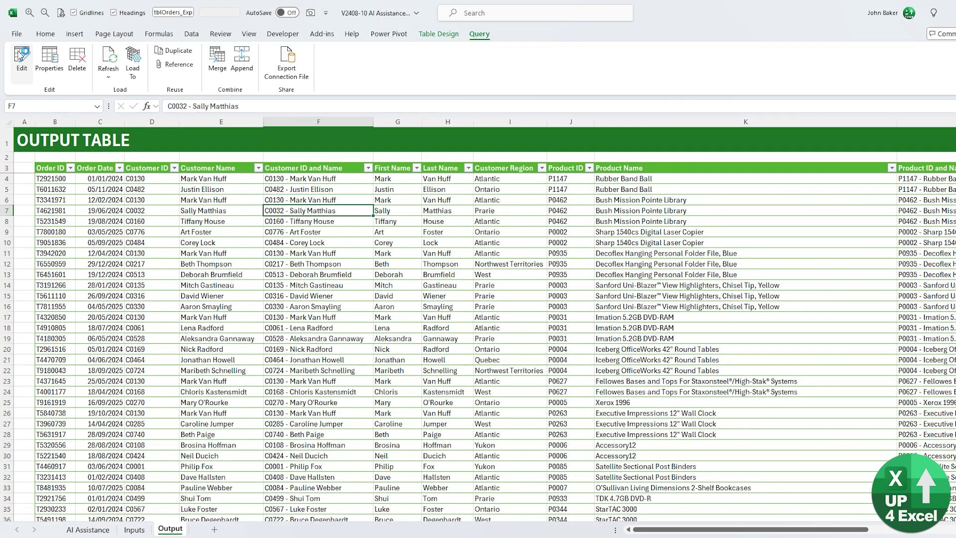
{"action": "left_click", "coordinate": [22, 63]}
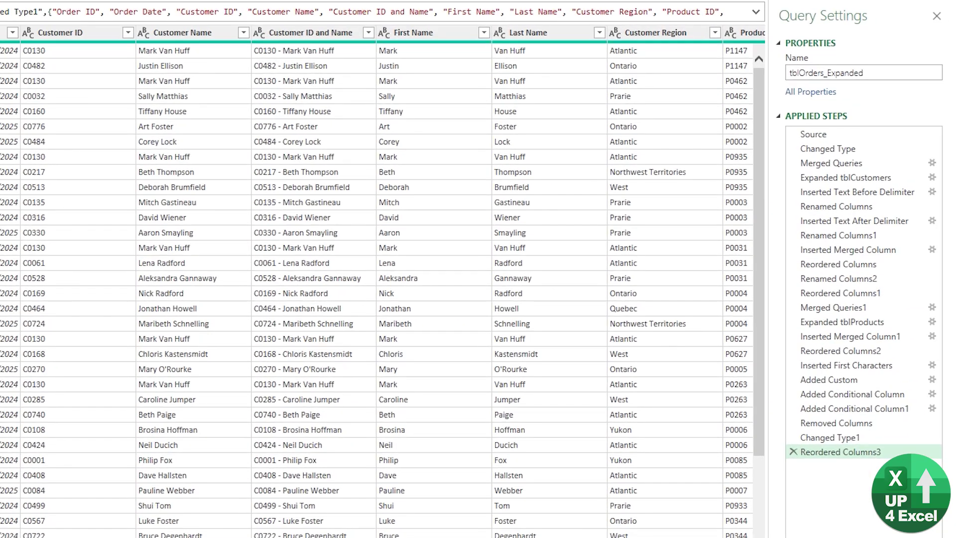
{"action": "left_click_drag", "start_coordinate": [842, 192], "coordinate": [842, 196]}
{"action": "left_click", "coordinate": [842, 194]}
{"action": "left_click", "coordinate": [847, 237]}
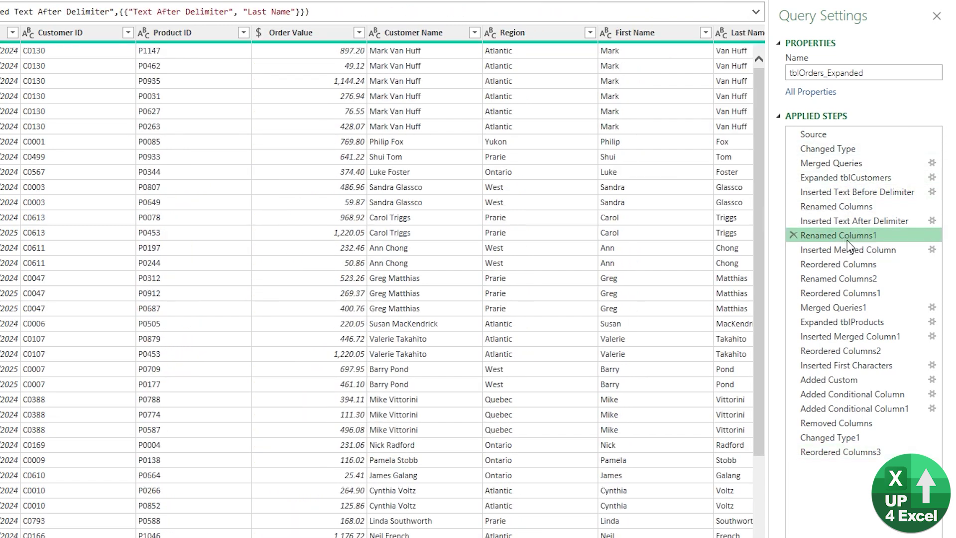
{"action": "mouse_move", "coordinate": [848, 242]}
{"action": "left_mouse_down"}
{"action": "mouse_move", "coordinate": [848, 452]}
{"action": "mouse_move", "coordinate": [839, 397]}
{"action": "left_mouse_up"}
{"action": "left_click", "coordinate": [838, 397]}
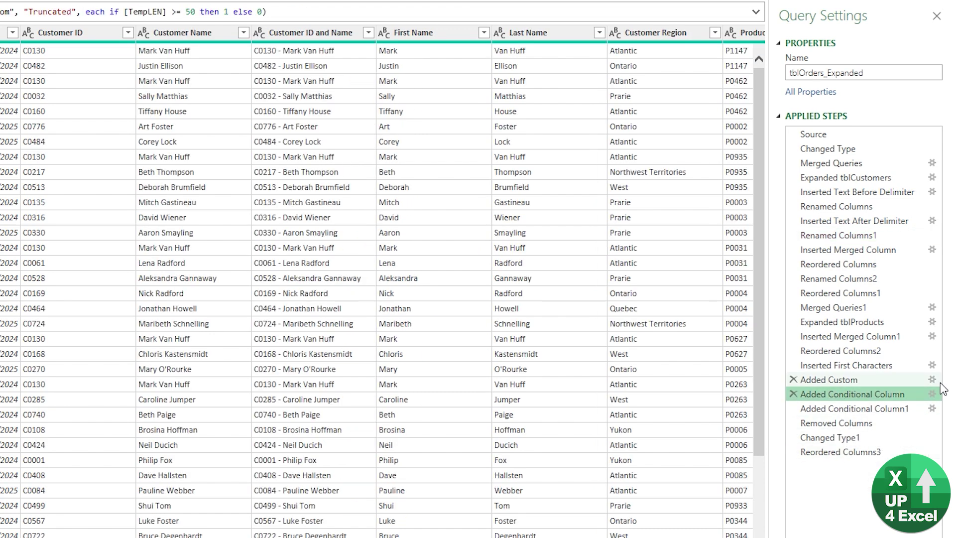
{"action": "left_click", "coordinate": [923, 409]}
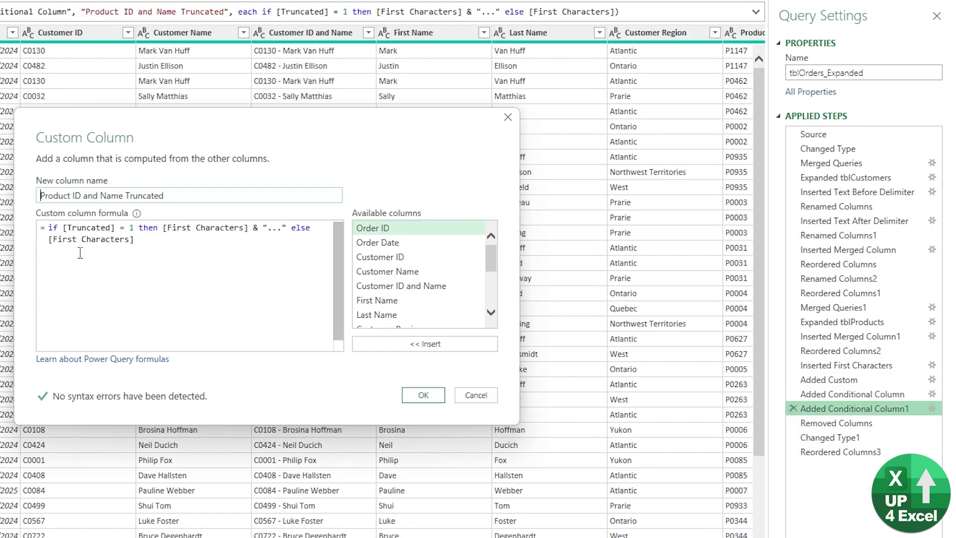
{"action": "left_click", "coordinate": [475, 395]}
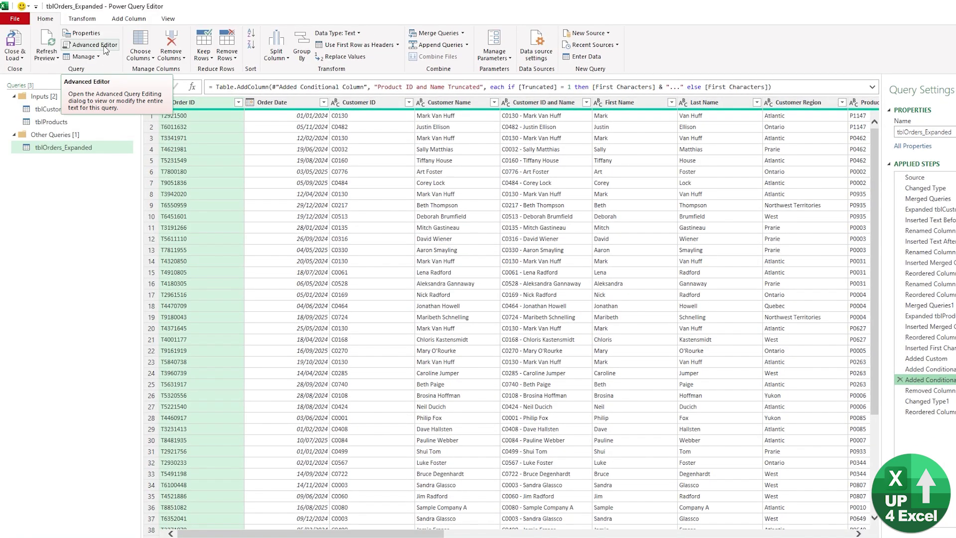
Select all of tblOrders_Expanded's M code in the Advanced Editor and begin the ChatGPT prompt.
{"action": "left_click", "coordinate": [105, 50]}
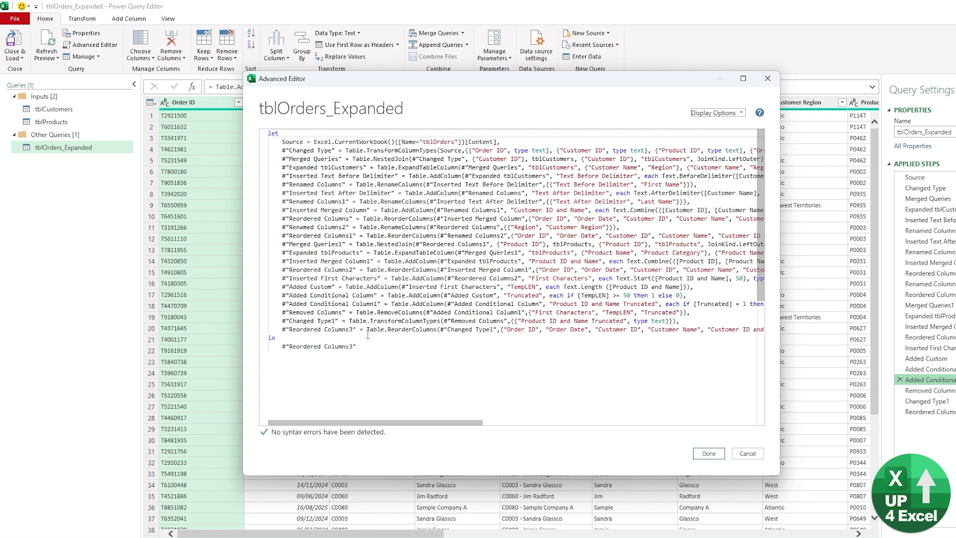
{"action": "left_click_drag", "start_coordinate": [536, 385], "coordinate": [262, 113]}
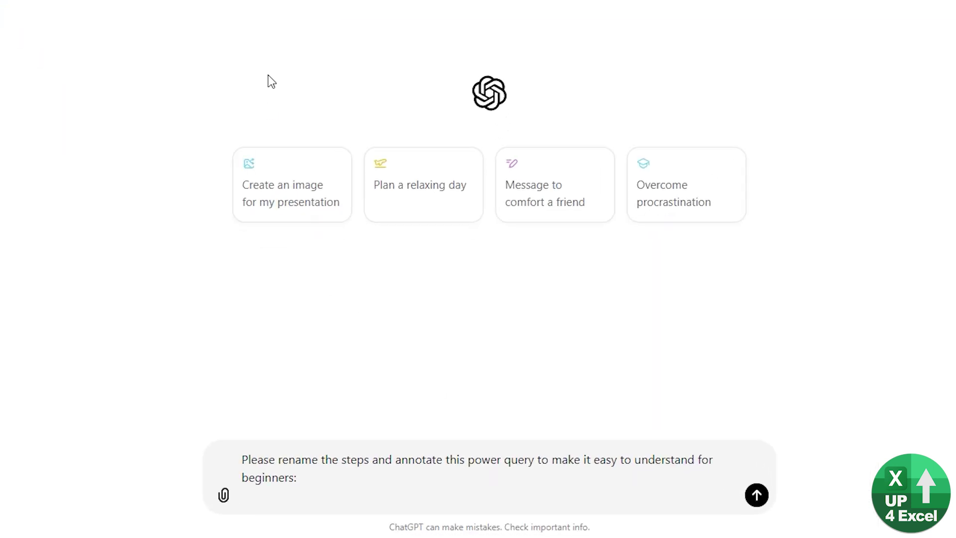
{"action": "key", "text": "shift+Return"}
Paste the M code into the ChatGPT prompt, send it, and jump to the reply's end.
{"action": "key", "text": "ctrl+v"}
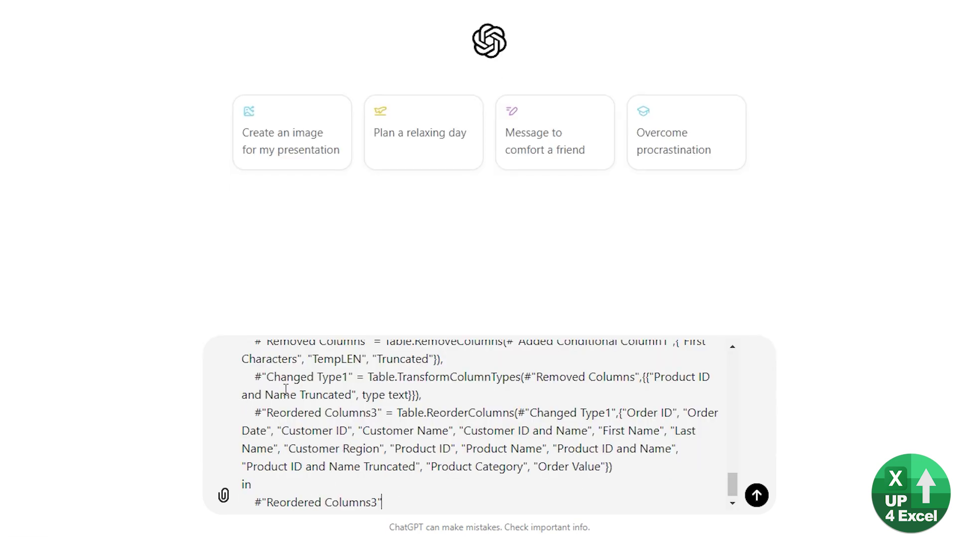
{"action": "left_click", "coordinate": [757, 495]}
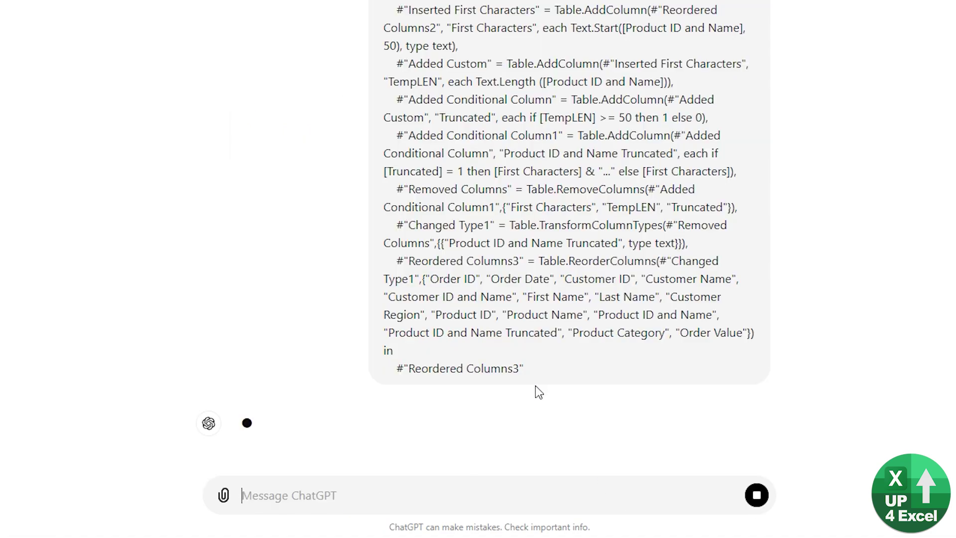
{"action": "scroll", "coordinate": [516, 443], "scroll_direction": "up", "scroll_amount": 5}
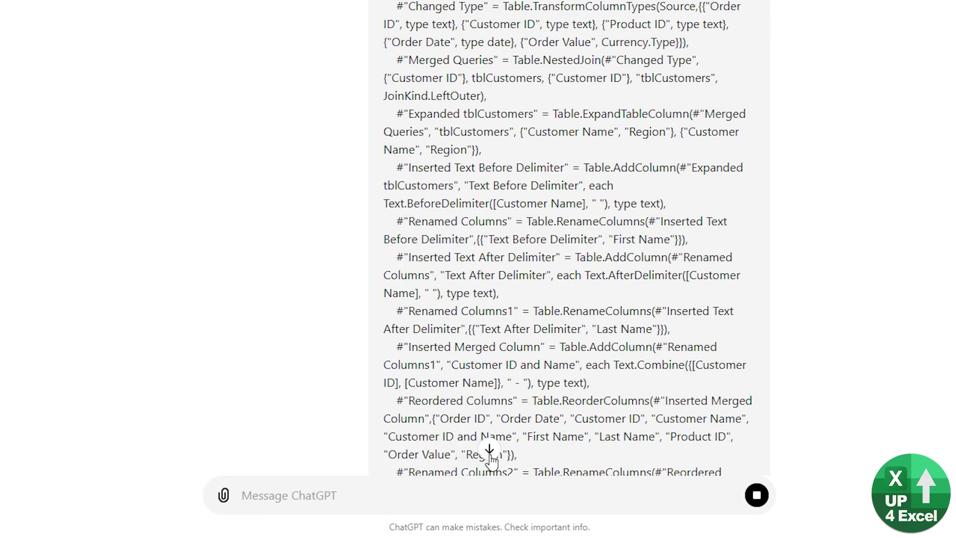
{"action": "left_click", "coordinate": [490, 450]}
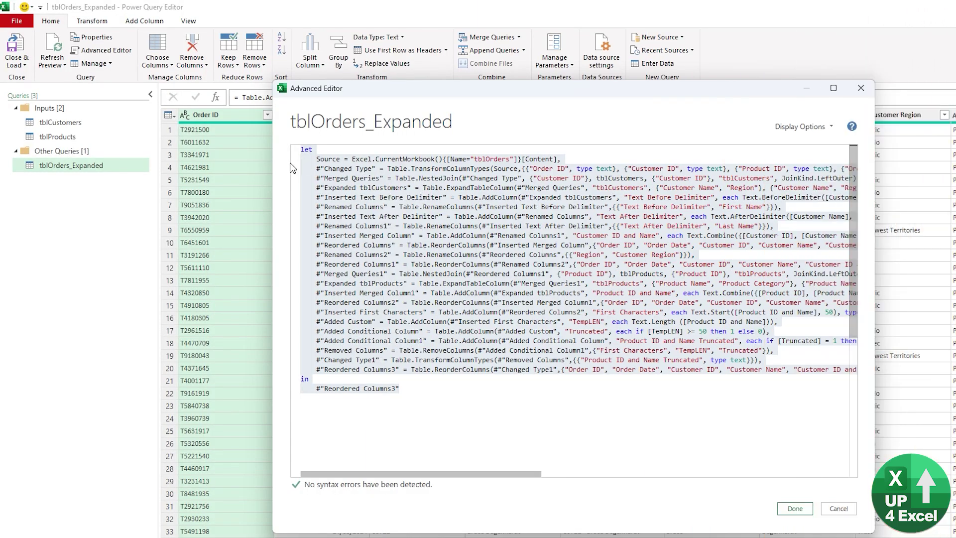
Cancel the Advanced Editor and duplicate the tblOrders_Expanded query.
{"action": "left_click", "coordinate": [833, 511]}
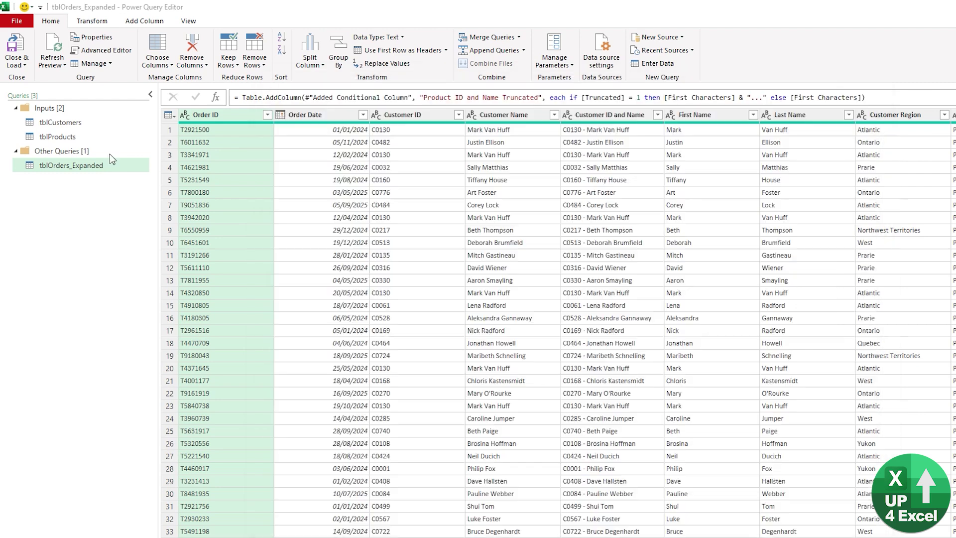
{"action": "right_click", "coordinate": [112, 169]}
{"action": "left_click", "coordinate": [172, 237]}
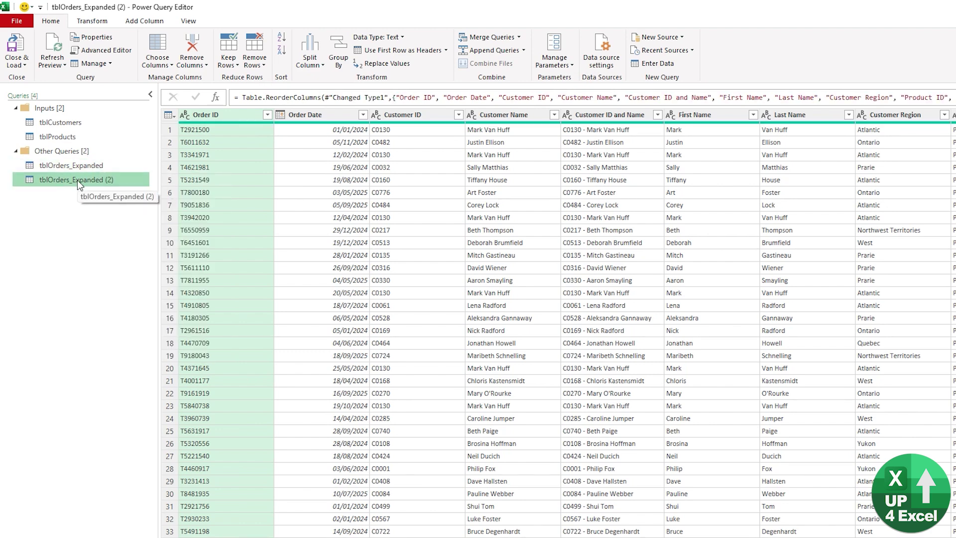
Select and delete all M code in the duplicate query's Advanced Editor.
{"action": "left_click", "coordinate": [97, 50]}
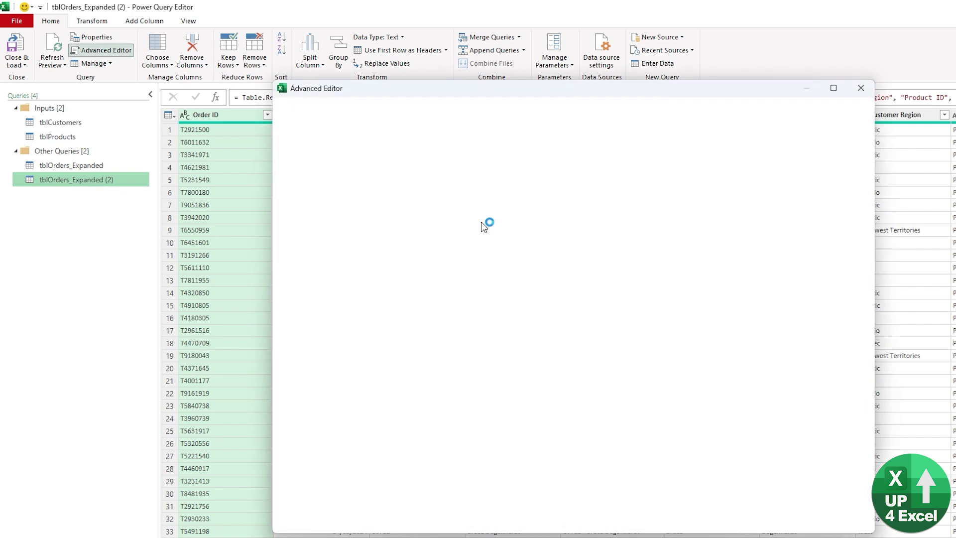
{"action": "left_click_drag", "start_coordinate": [429, 401], "coordinate": [259, 107]}
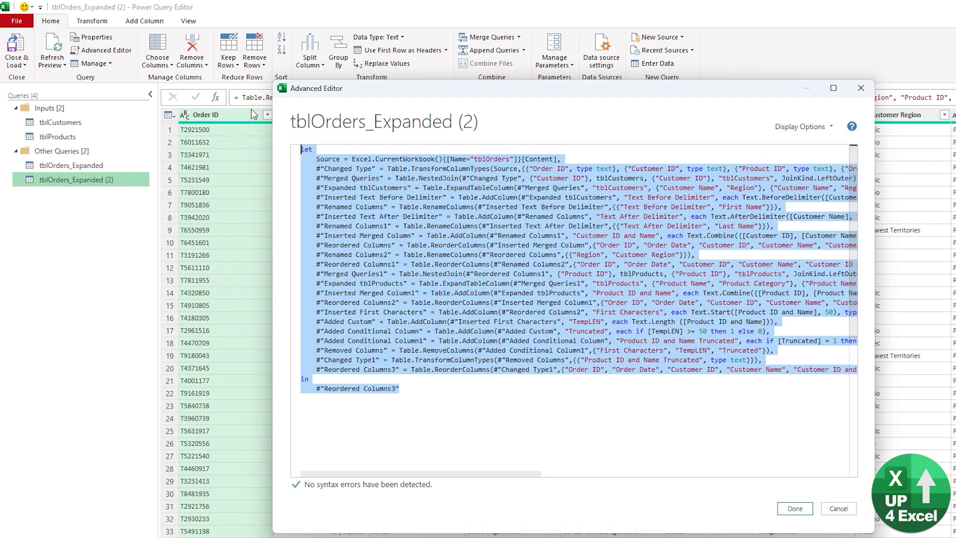
{"action": "key", "text": "Delete"}
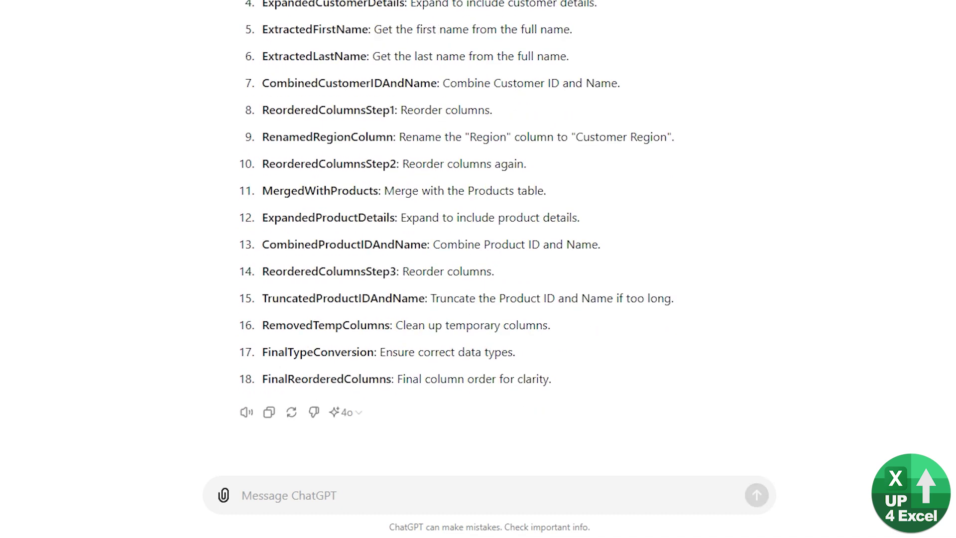
{"action": "scroll", "coordinate": [423, 392], "scroll_direction": "up", "scroll_amount": 2}
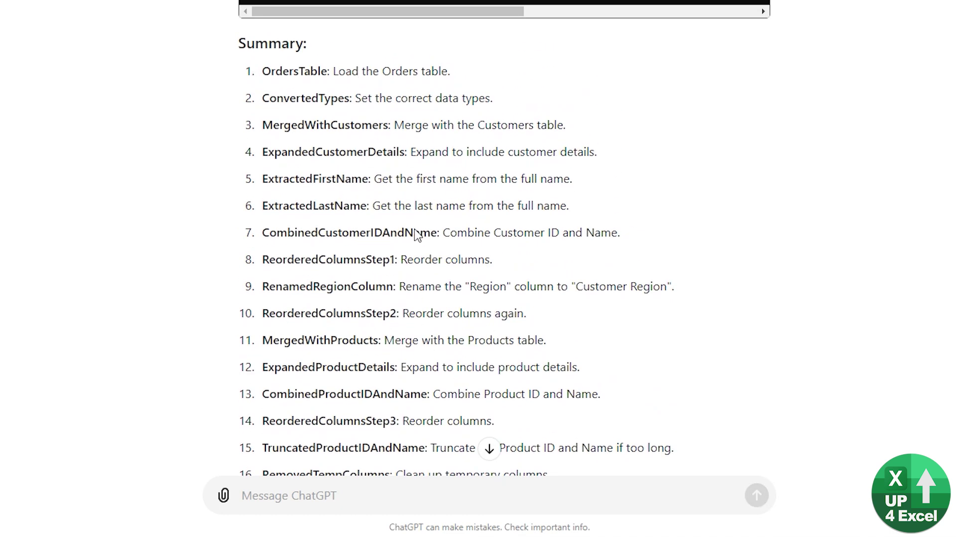
{"action": "scroll", "coordinate": [404, 131], "scroll_direction": "up", "scroll_amount": 2}
{"action": "scroll", "coordinate": [426, 24], "scroll_direction": "up", "scroll_amount": 5}
{"action": "scroll", "coordinate": [632, 27], "scroll_direction": "up", "scroll_amount": 5}
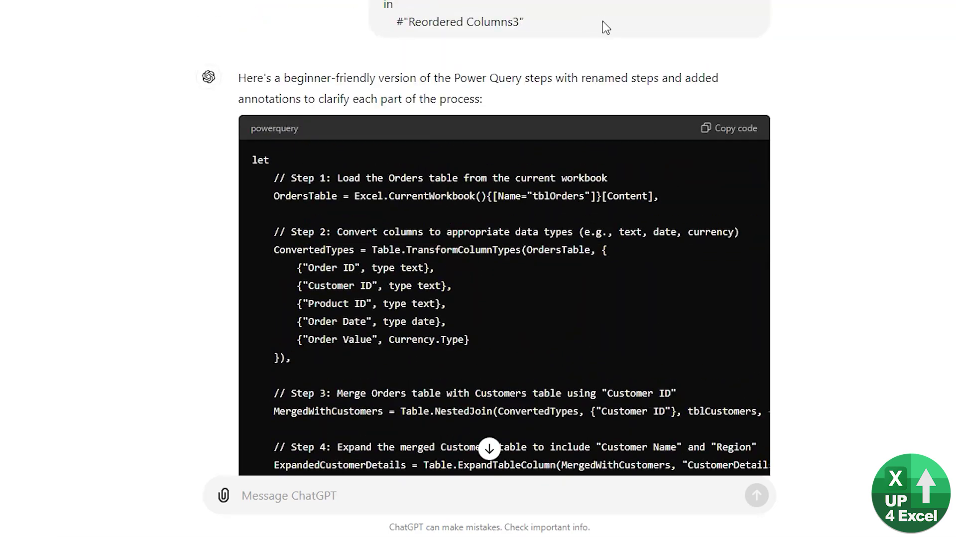
Copy ChatGPT's annotated beginner-friendly M code and return to the duplicate query's Advanced Editor.
{"action": "left_click", "coordinate": [723, 136]}
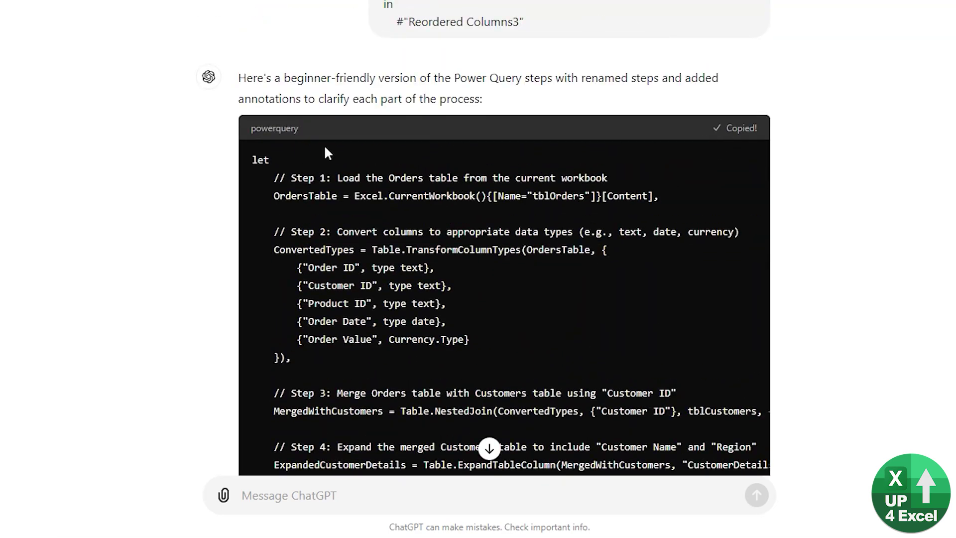
{"action": "left_click", "coordinate": [493, 493]}
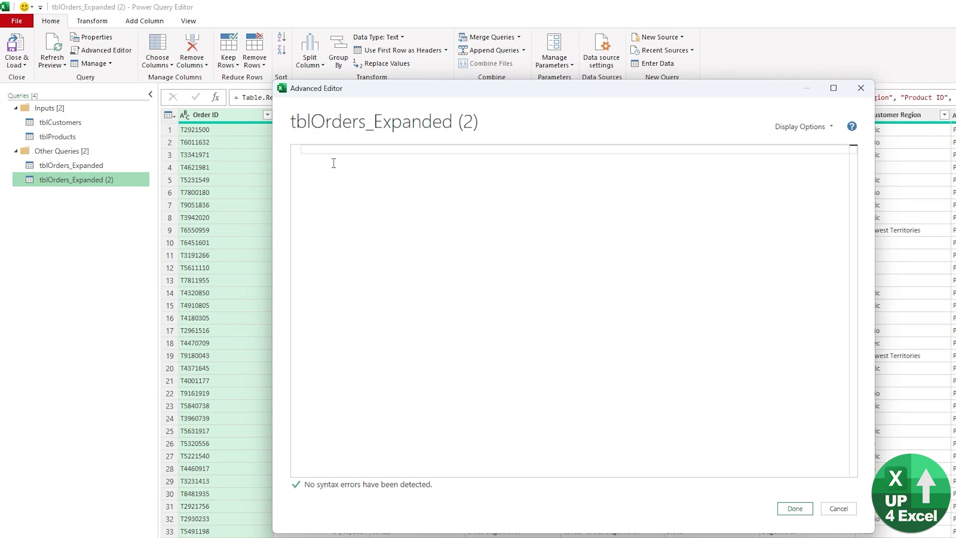
Apply the annotated code to tblOrders_Expanded (2) and select its 'First Characters' error message.
{"action": "key", "text": "ctrl+v"}
{"action": "scroll", "coordinate": [467, 292], "scroll_direction": "up", "scroll_amount": 5}
{"action": "scroll", "coordinate": [459, 277], "scroll_direction": "up", "scroll_amount": 5}
{"action": "scroll", "coordinate": [452, 262], "scroll_direction": "up", "scroll_amount": 5}
{"action": "scroll", "coordinate": [441, 239], "scroll_direction": "up", "scroll_amount": 5}
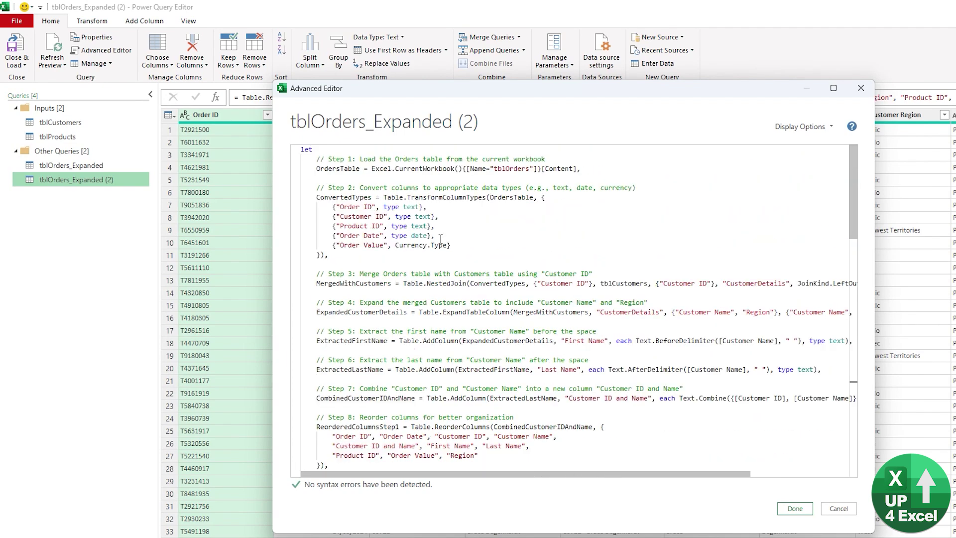
{"action": "left_click", "coordinate": [791, 509]}
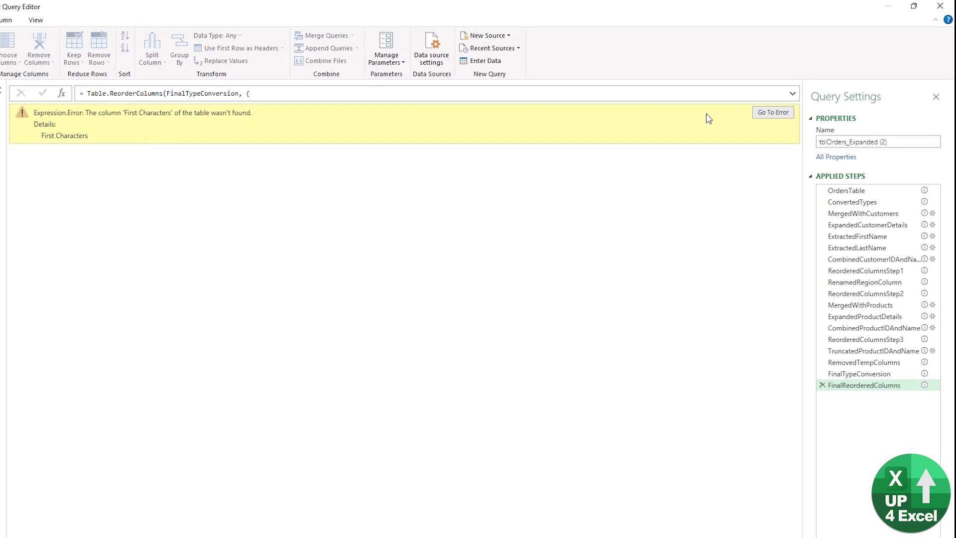
{"action": "left_click", "coordinate": [776, 112]}
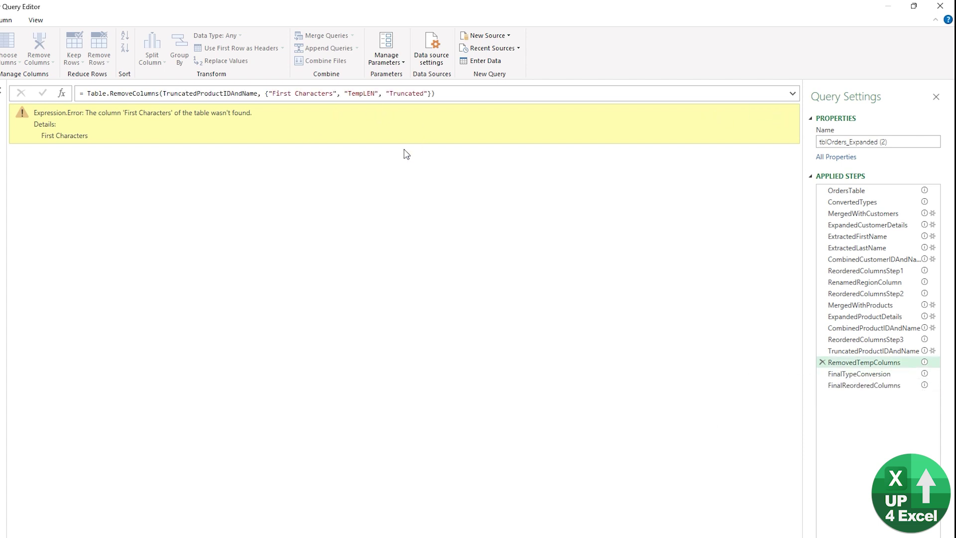
{"action": "left_click_drag", "start_coordinate": [104, 140], "coordinate": [33, 107]}
{"action": "key", "text": "ctrl+c"}
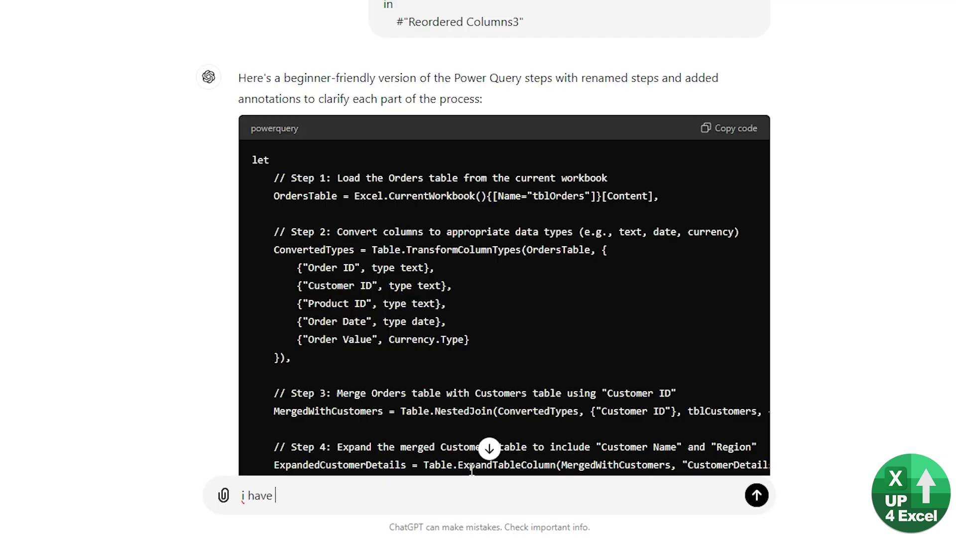
{"action": "type", "text": "this error:"}
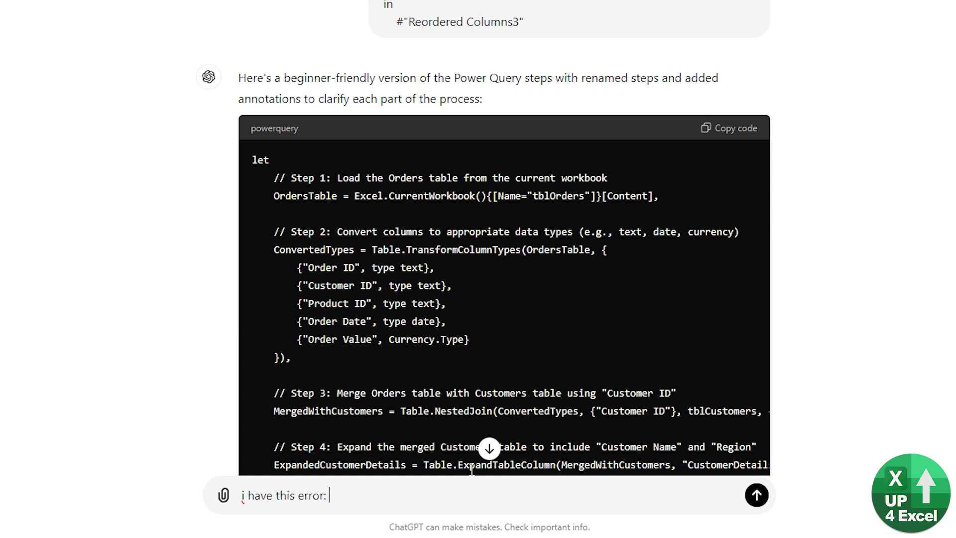
Send ChatGPT the 'First Characters' column error with a request to correct it.
{"action": "key", "text": "ctrl+v"}
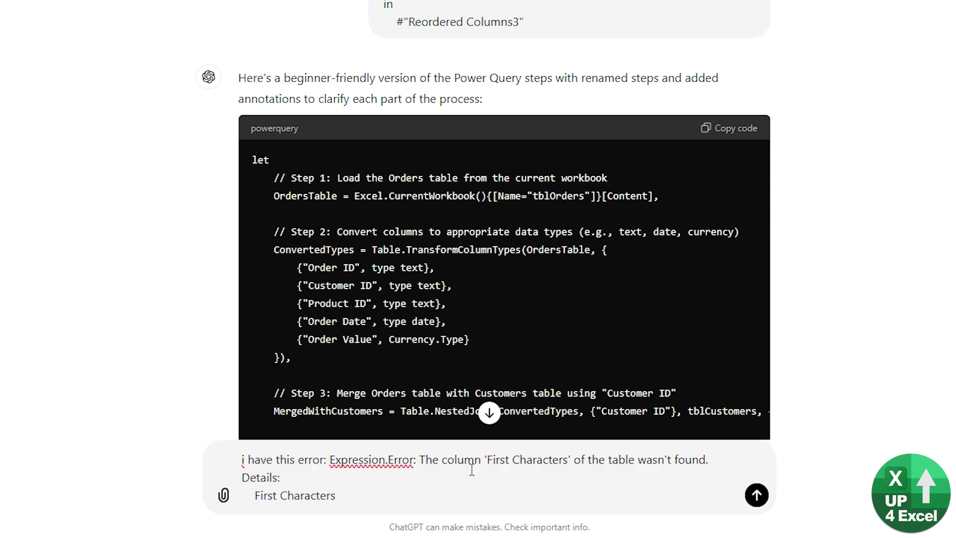
{"action": "key", "text": "shift+Return"}
{"action": "type", "text": "please correct"}
{"action": "key", "text": "Return"}
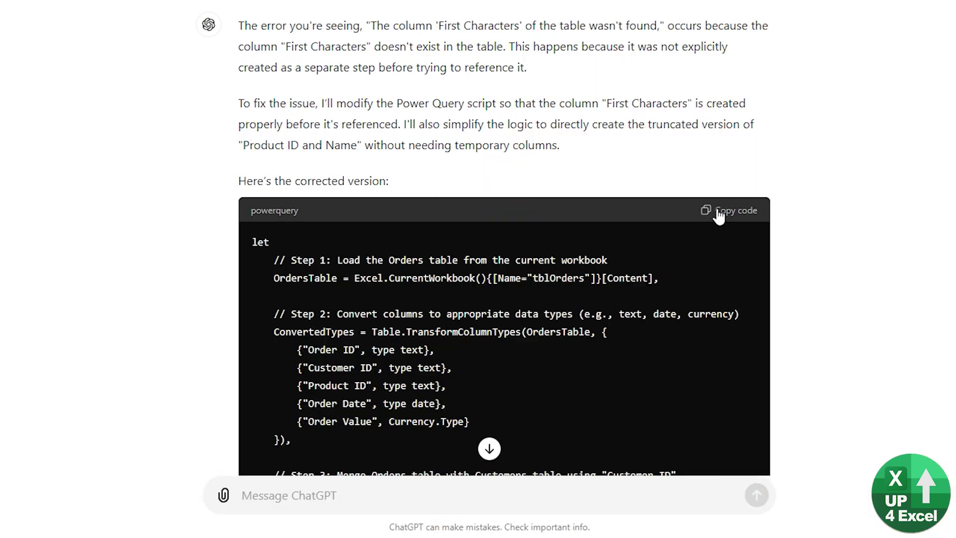
Replace the duplicate query's entire code with ChatGPT's corrected version and apply it.
{"action": "left_click", "coordinate": [717, 214]}
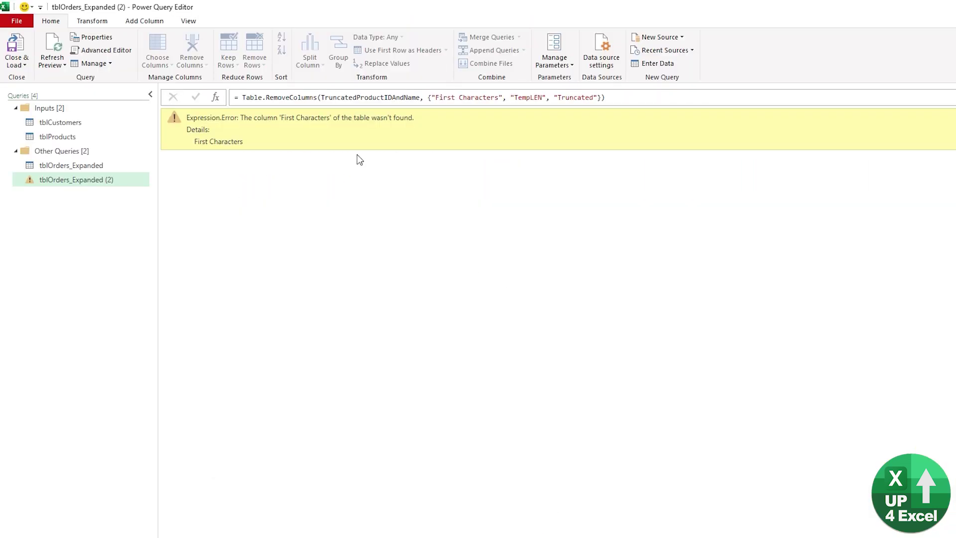
{"action": "left_click", "coordinate": [128, 50]}
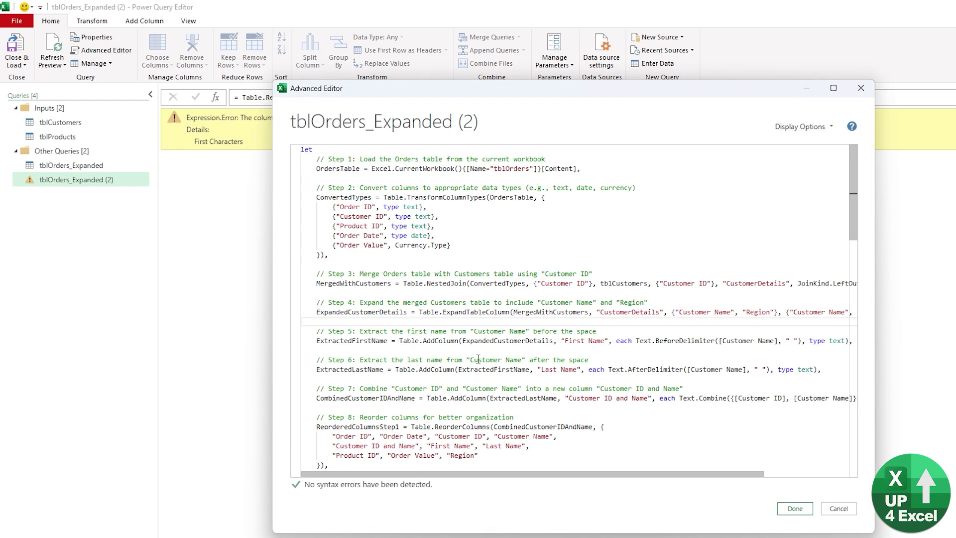
{"action": "key", "text": "ctrl+a"}
{"action": "key", "text": "ctrl+v"}
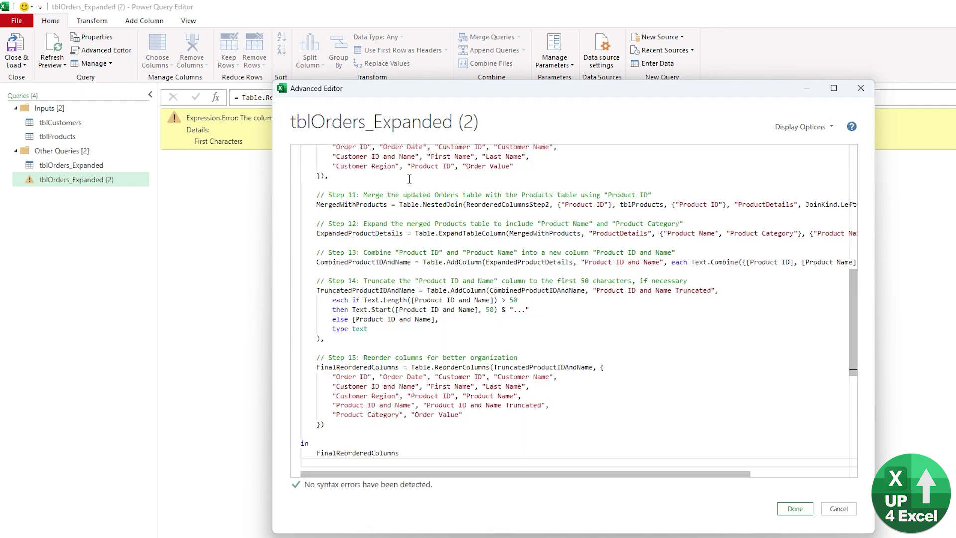
{"action": "left_click", "coordinate": [789, 510]}
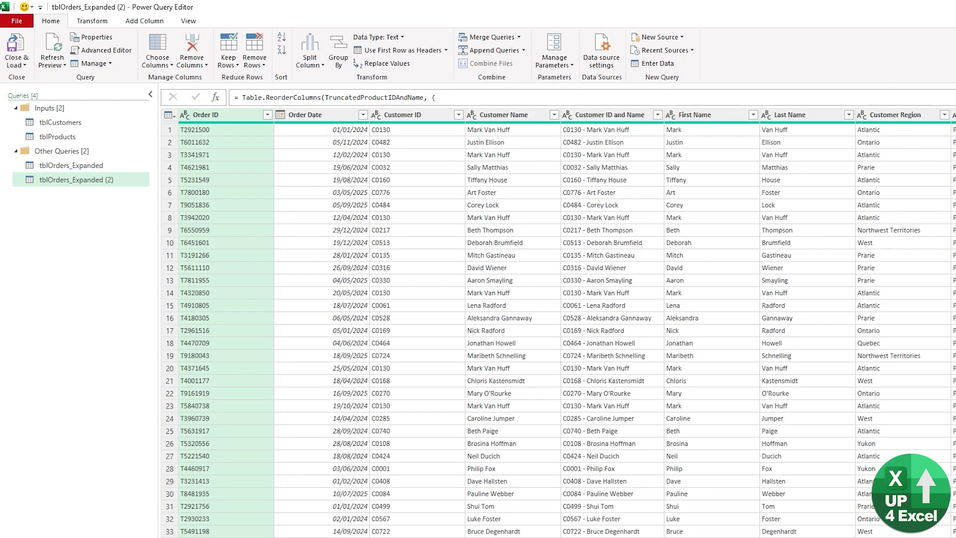
{"action": "scroll", "coordinate": [568, 321], "scroll_direction": "right", "scroll_amount": 10}
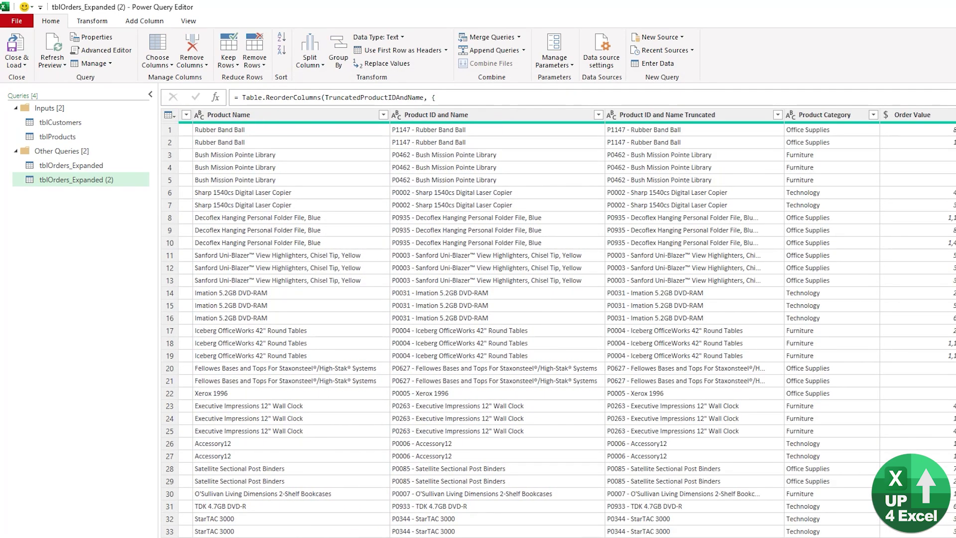
{"action": "scroll", "coordinate": [556, 322], "scroll_direction": "left", "scroll_amount": 5}
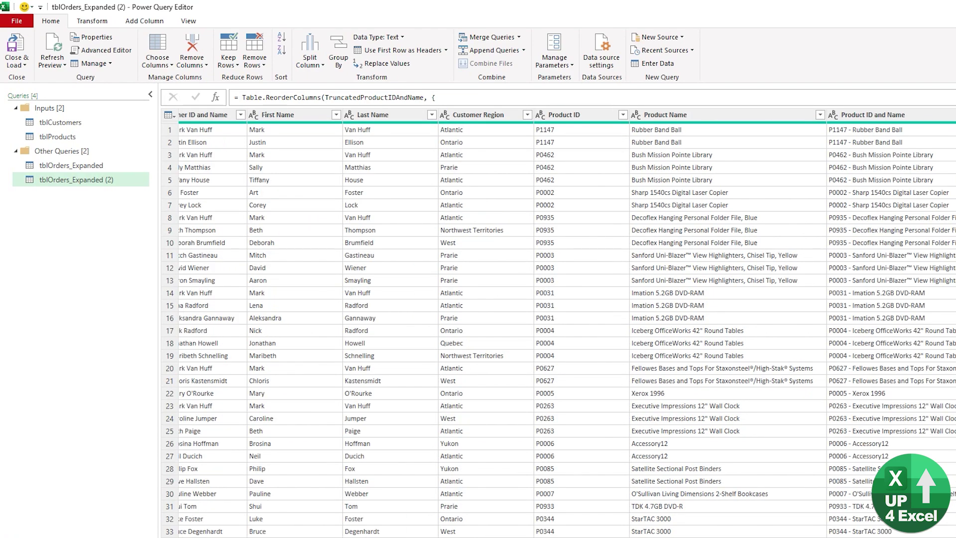
{"action": "scroll", "coordinate": [557, 329], "scroll_direction": "right", "scroll_amount": 5}
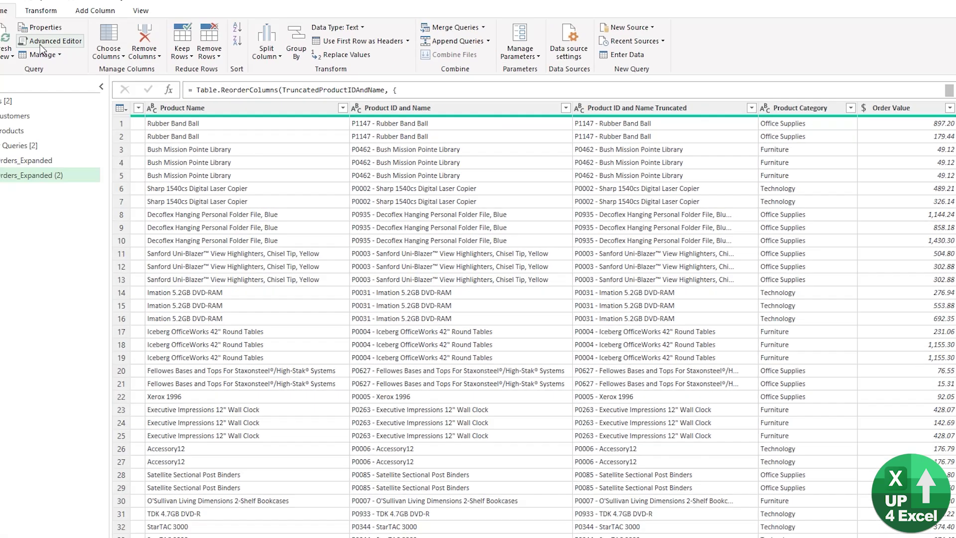
{"action": "left_click", "coordinate": [101, 50]}
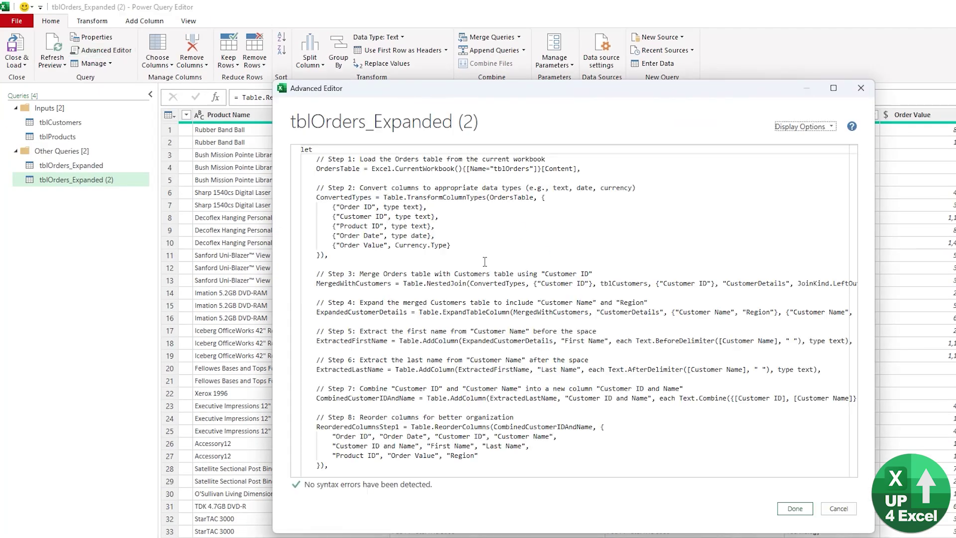
{"action": "scroll", "coordinate": [432, 346], "scroll_direction": "down", "scroll_amount": 1}
{"action": "scroll", "coordinate": [433, 347], "scroll_direction": "down", "scroll_amount": 1}
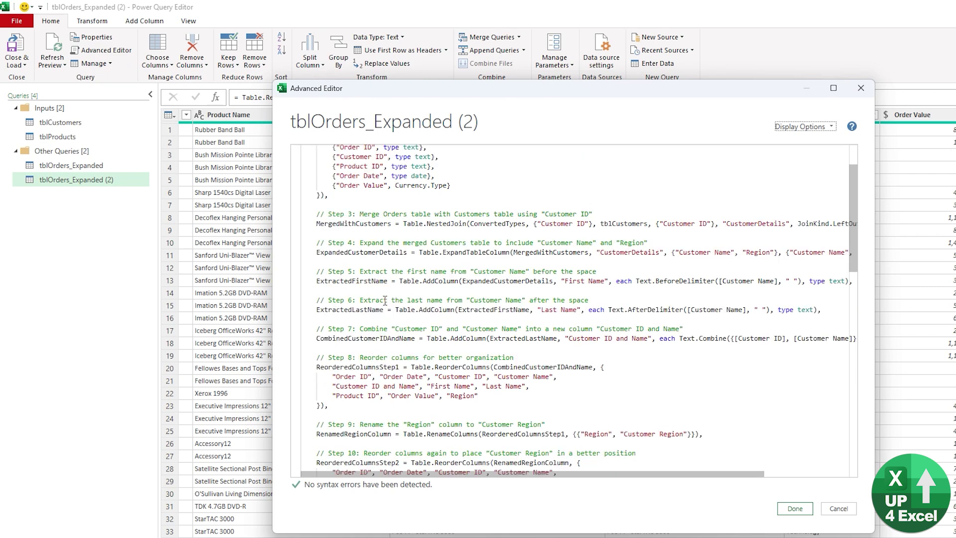
{"action": "scroll", "coordinate": [384, 290], "scroll_direction": "down", "scroll_amount": 4}
{"action": "scroll", "coordinate": [383, 290], "scroll_direction": "down", "scroll_amount": 1}
{"action": "scroll", "coordinate": [455, 418], "scroll_direction": "down", "scroll_amount": 5}
{"action": "scroll", "coordinate": [460, 388], "scroll_direction": "down", "scroll_amount": 5}
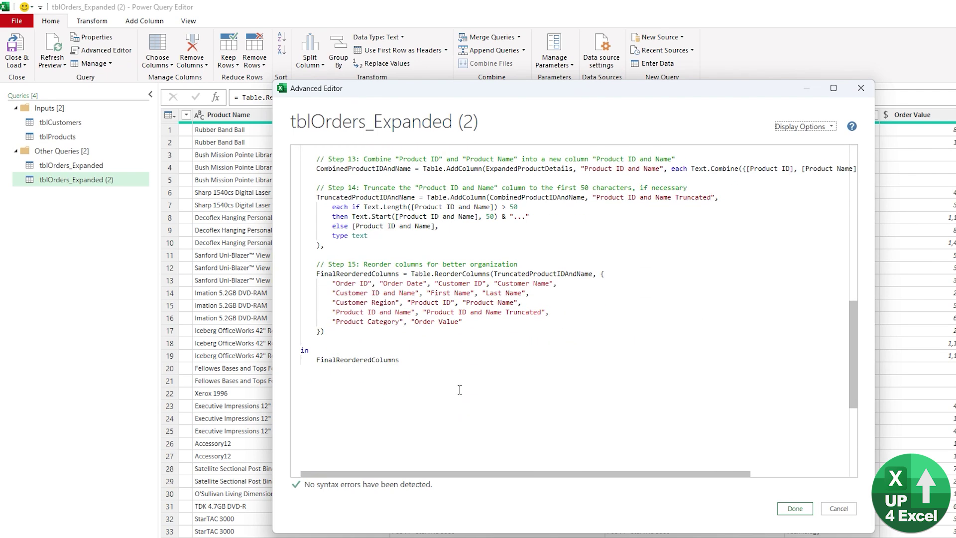
{"action": "scroll", "coordinate": [459, 388], "scroll_direction": "down", "scroll_amount": 5}
{"action": "left_click", "coordinate": [795, 508]}
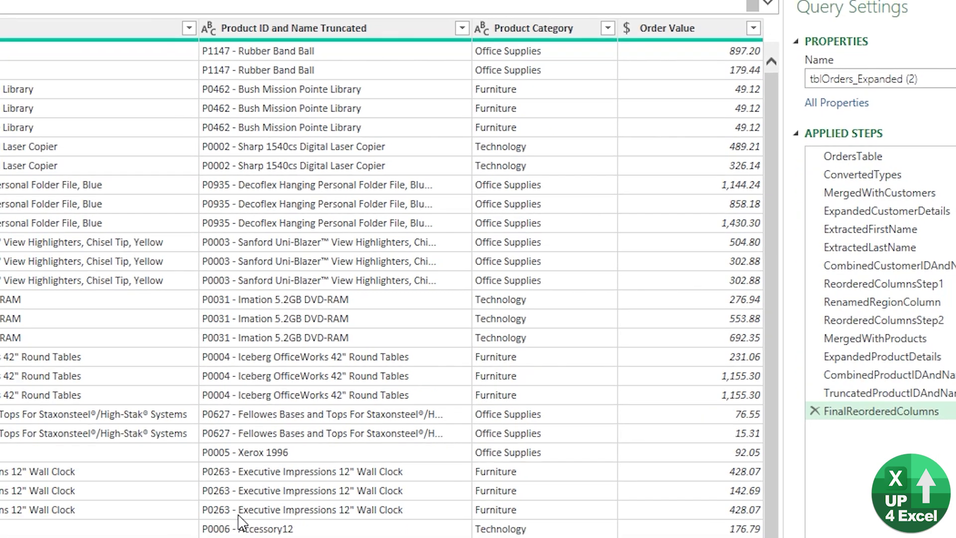
Copy the Notepad prompts asking for a more efficient query and '_'-separated step names.
{"action": "key", "text": "alt+Tab"}
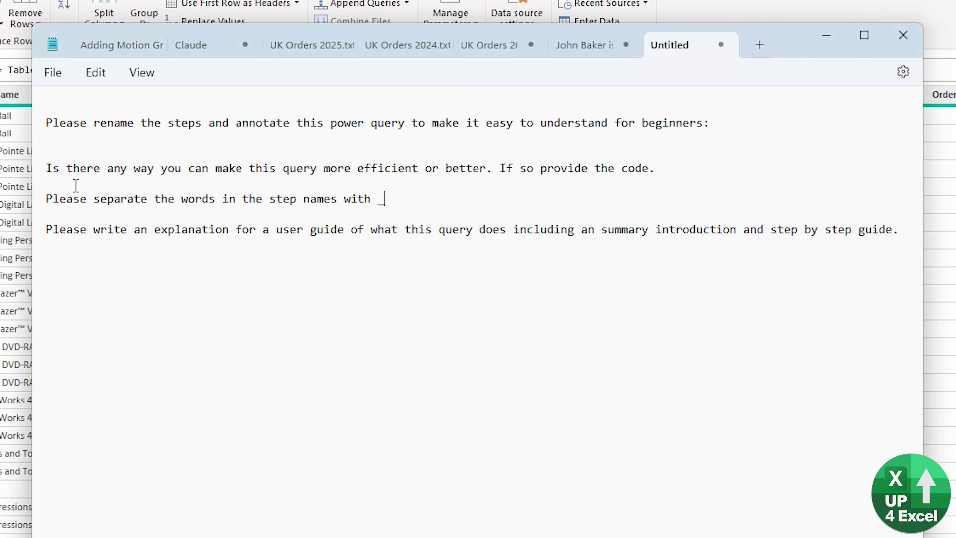
{"action": "mouse_move", "coordinate": [46, 168]}
{"action": "left_mouse_down"}
{"action": "mouse_move", "coordinate": [376, 180]}
{"action": "mouse_move", "coordinate": [429, 193]}
{"action": "mouse_move", "coordinate": [531, 173]}
{"action": "mouse_move", "coordinate": [668, 180]}
{"action": "mouse_move", "coordinate": [458, 209]}
{"action": "left_mouse_up"}
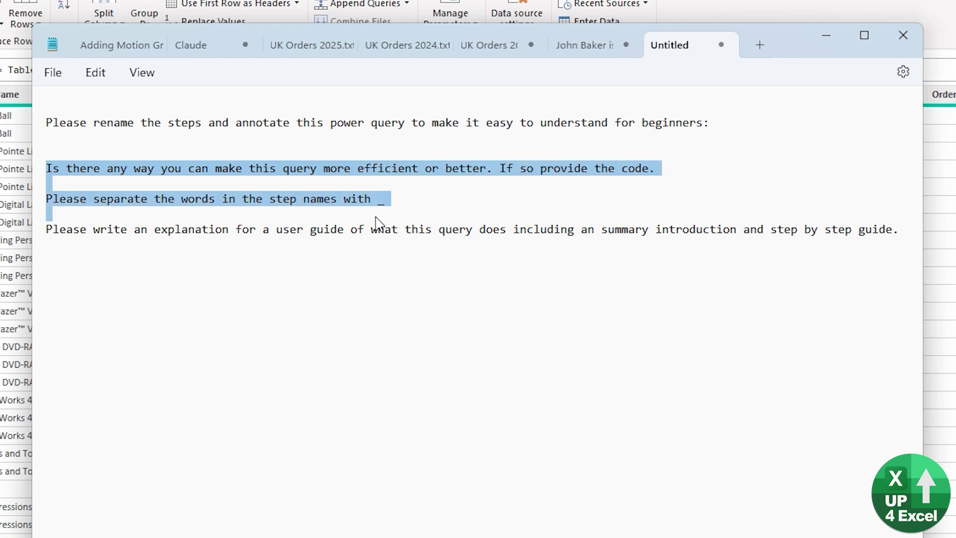
{"action": "left_click_drag", "start_coordinate": [458, 210], "coordinate": [388, 202]}
{"action": "key", "text": "ctrl+c"}
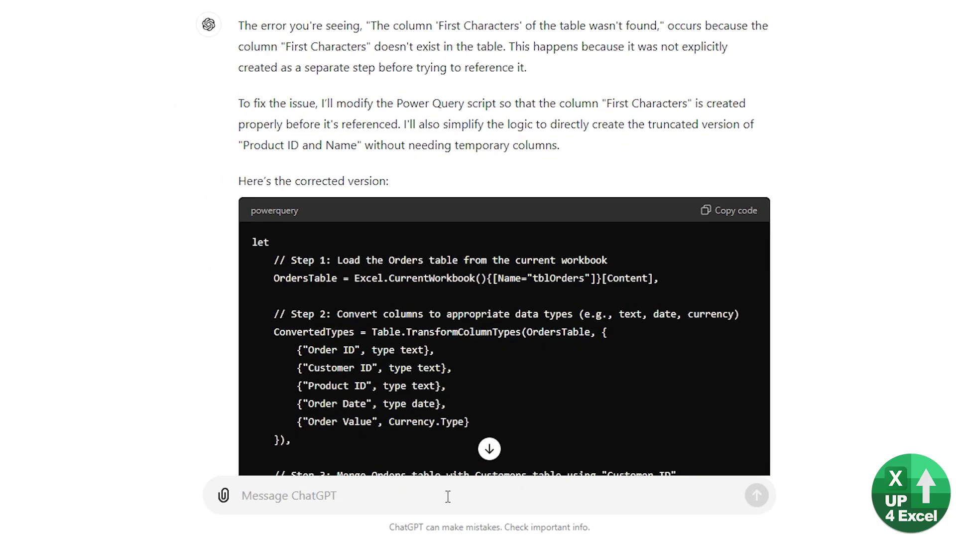
Send the efficiency and underscore-naming prompts to ChatGPT and copy its optimized query code.
{"action": "key", "text": "ctrl+v"}
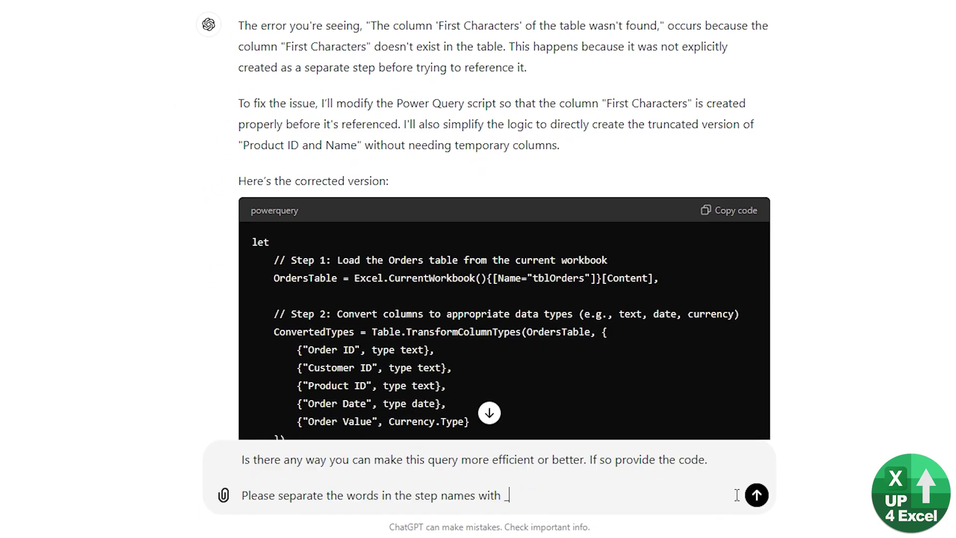
{"action": "key", "text": "Return"}
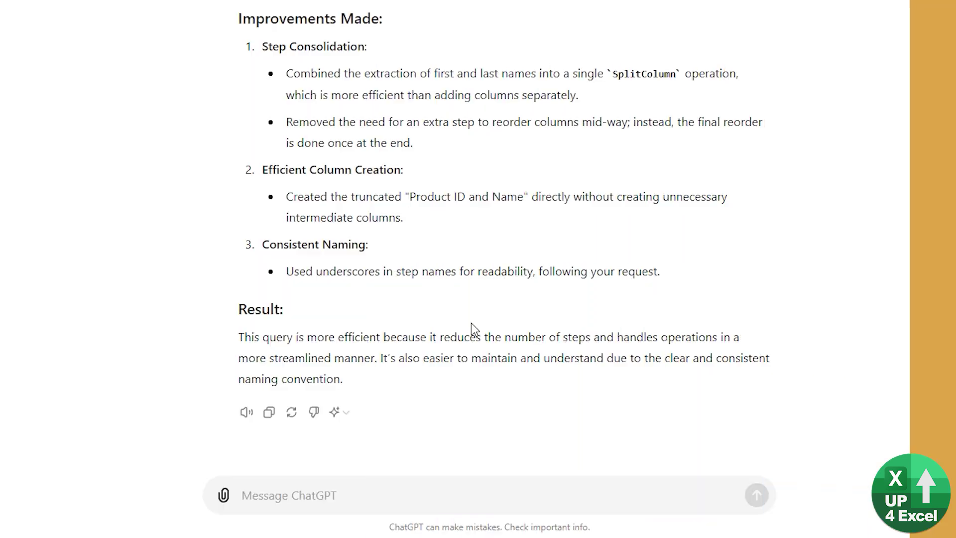
{"action": "scroll", "coordinate": [408, 206], "scroll_direction": "up", "scroll_amount": 4}
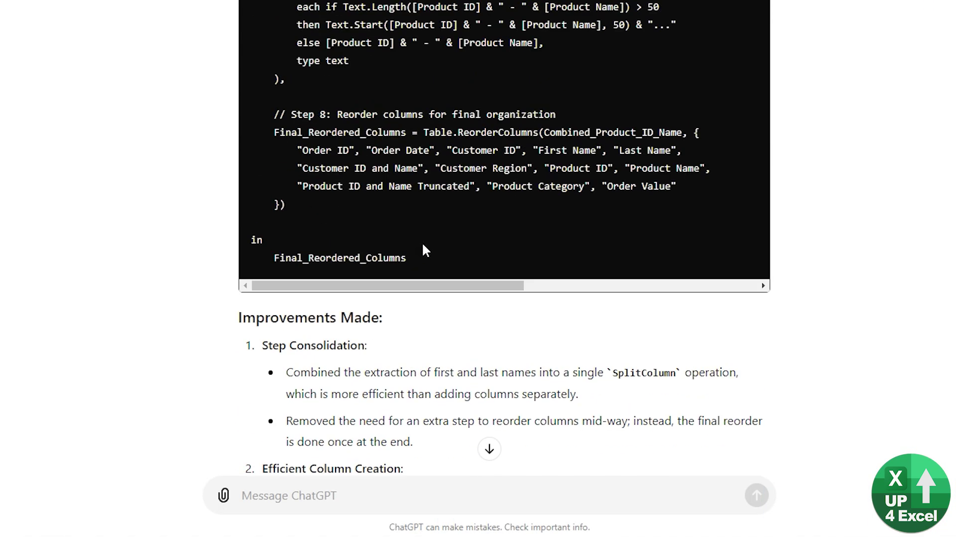
{"action": "scroll", "coordinate": [422, 223], "scroll_direction": "up", "scroll_amount": 3}
{"action": "scroll", "coordinate": [587, 135], "scroll_direction": "up", "scroll_amount": 3}
{"action": "scroll", "coordinate": [623, 135], "scroll_direction": "up", "scroll_amount": 3}
{"action": "left_click", "coordinate": [722, 139]}
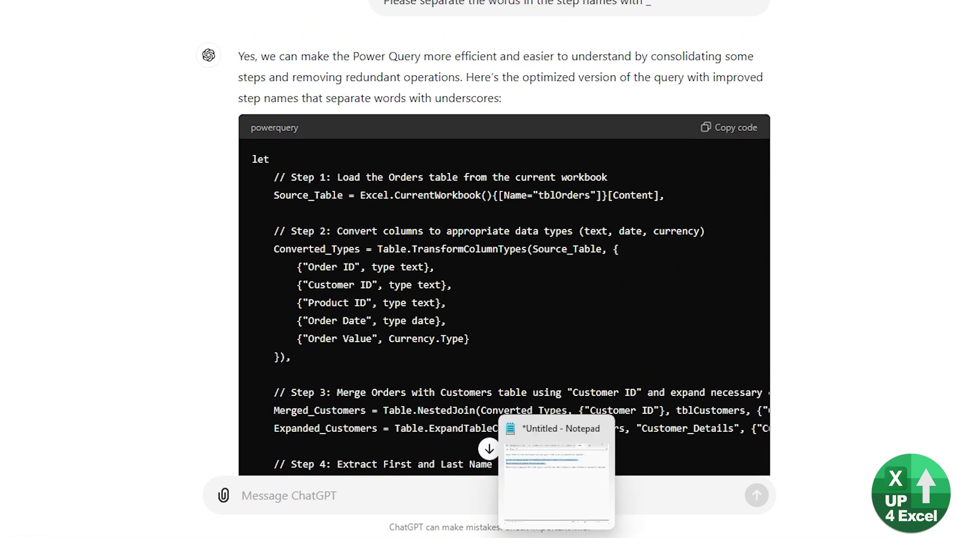
{"action": "left_click", "coordinate": [392, 478]}
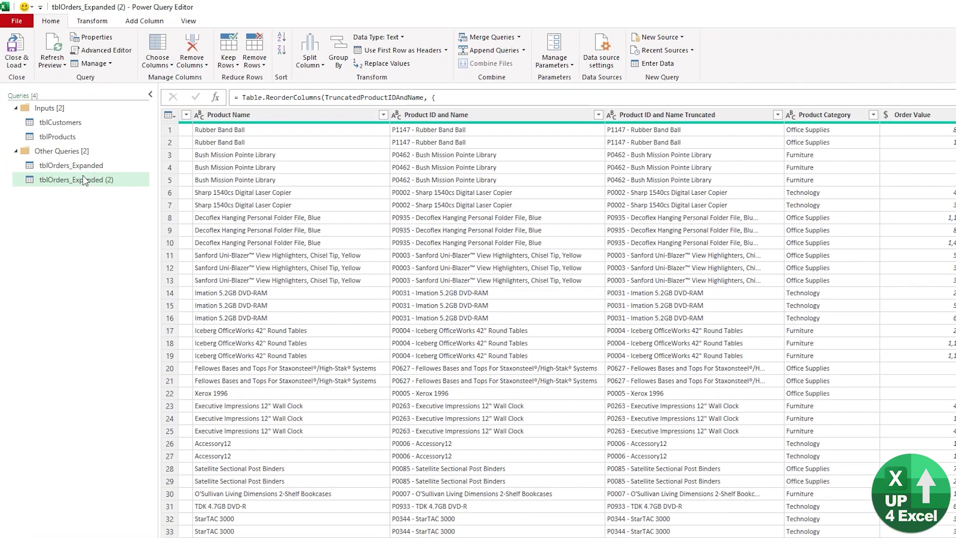
Overwrite tblOrders_Expanded (2)'s M code with the optimized underscore-named version and apply it.
{"action": "left_click", "coordinate": [104, 56]}
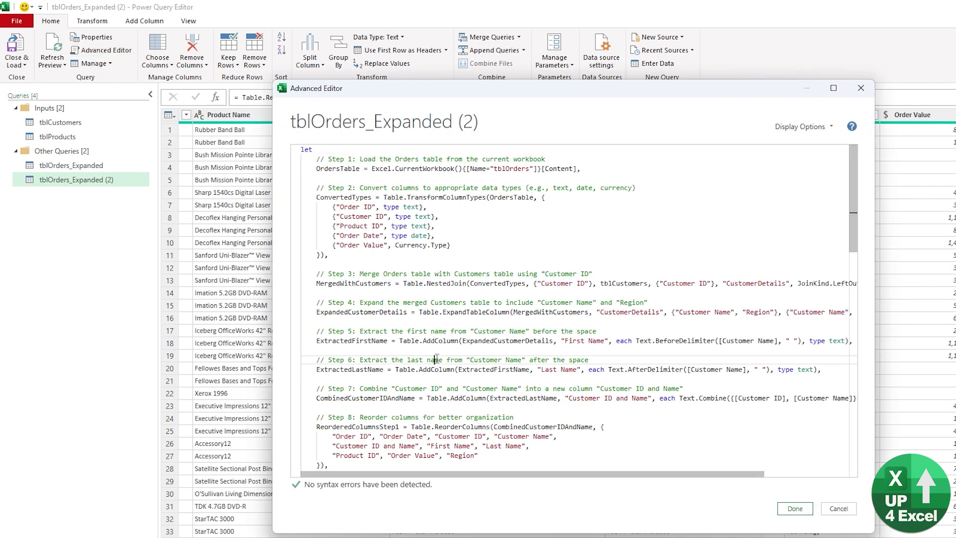
{"action": "key", "text": "ctrl+a"}
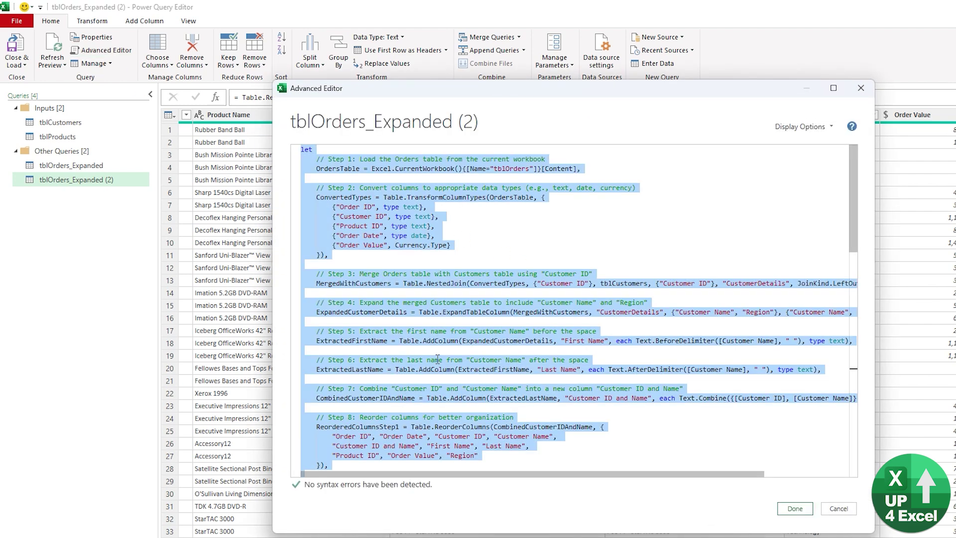
{"action": "key", "text": "ctrl+v"}
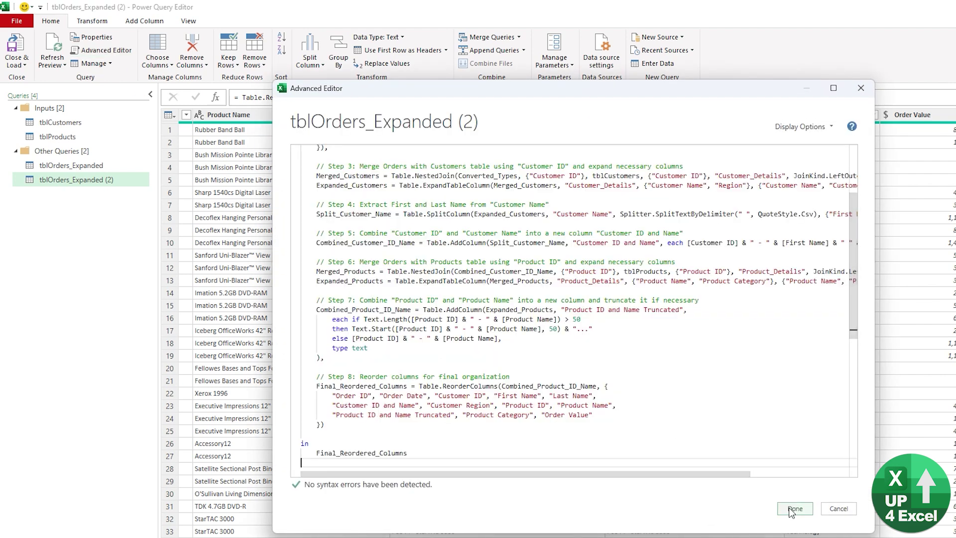
{"action": "left_click", "coordinate": [794, 508]}
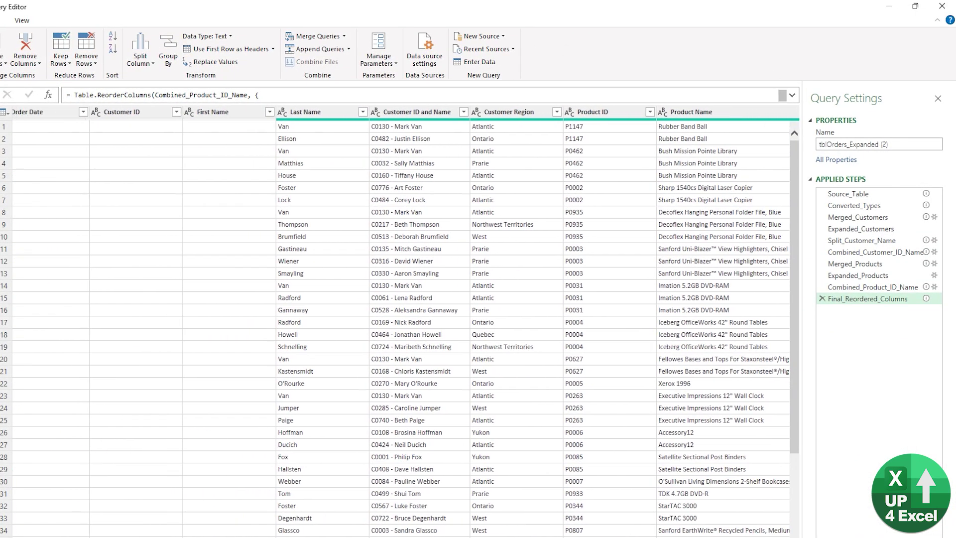
{"action": "scroll", "coordinate": [401, 321], "scroll_direction": "left", "scroll_amount": 10}
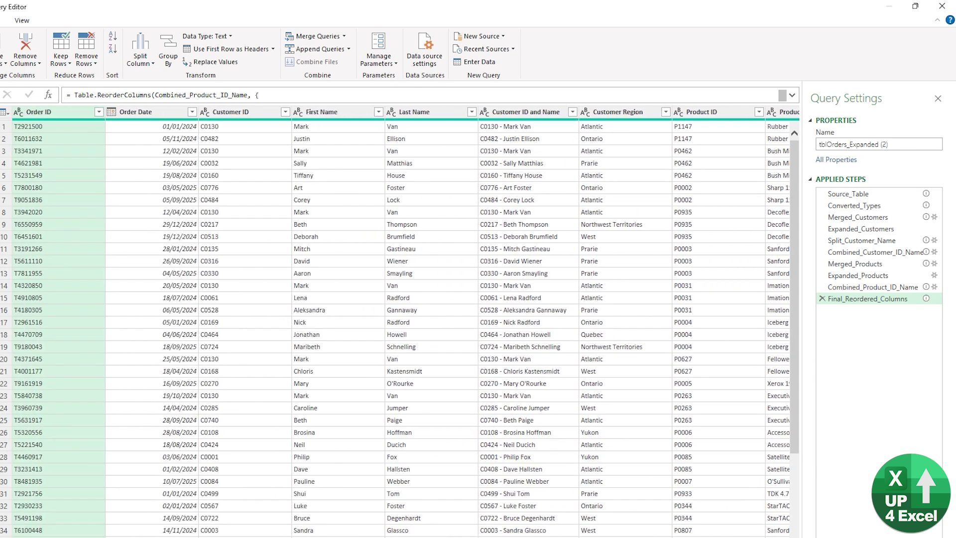
{"action": "scroll", "coordinate": [770, 275], "scroll_direction": "right", "scroll_amount": 10}
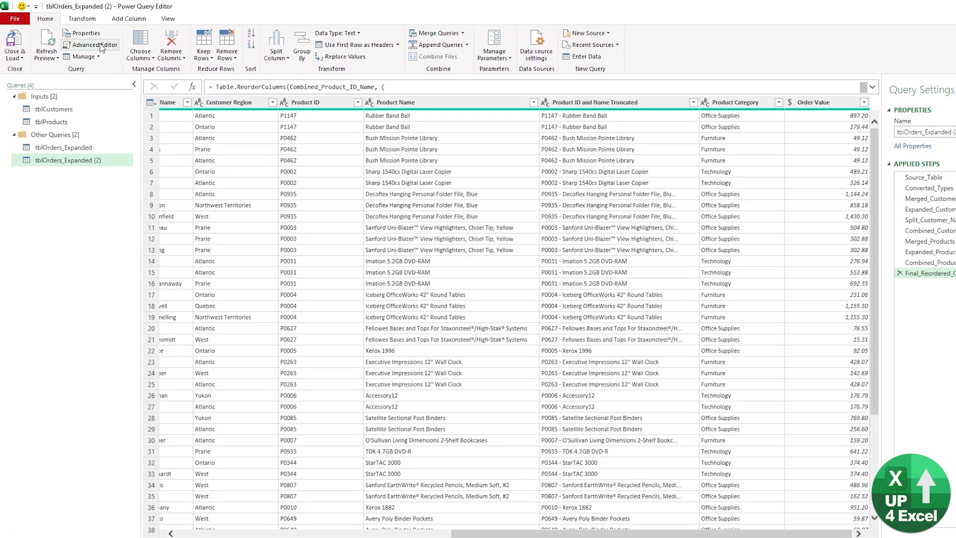
Copy the optimized code from tblOrders_Expanded (2) into the original tblOrders_Expanded query.
{"action": "left_click", "coordinate": [101, 47]}
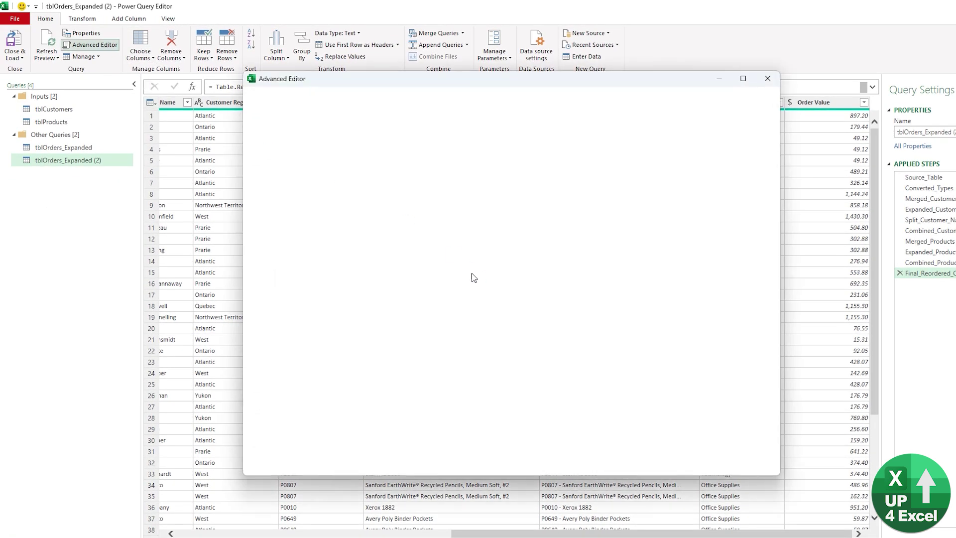
{"action": "key", "text": "ctrl+a"}
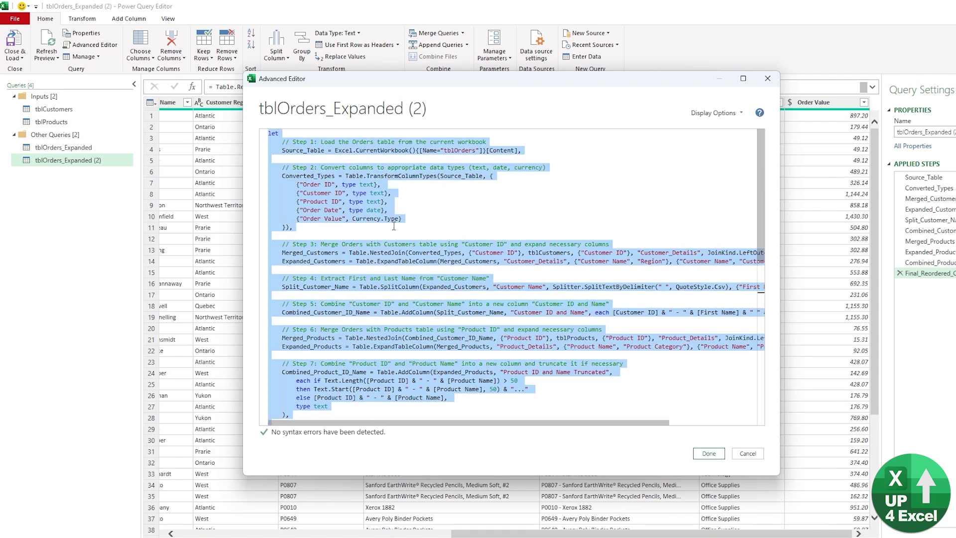
{"action": "key", "text": "Escape"}
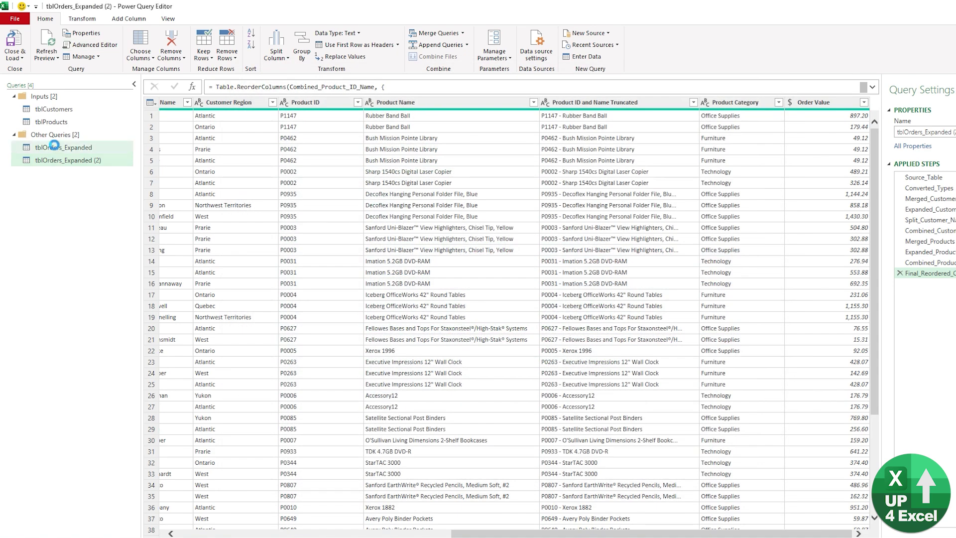
{"action": "left_click", "coordinate": [53, 147]}
{"action": "left_click", "coordinate": [90, 45]}
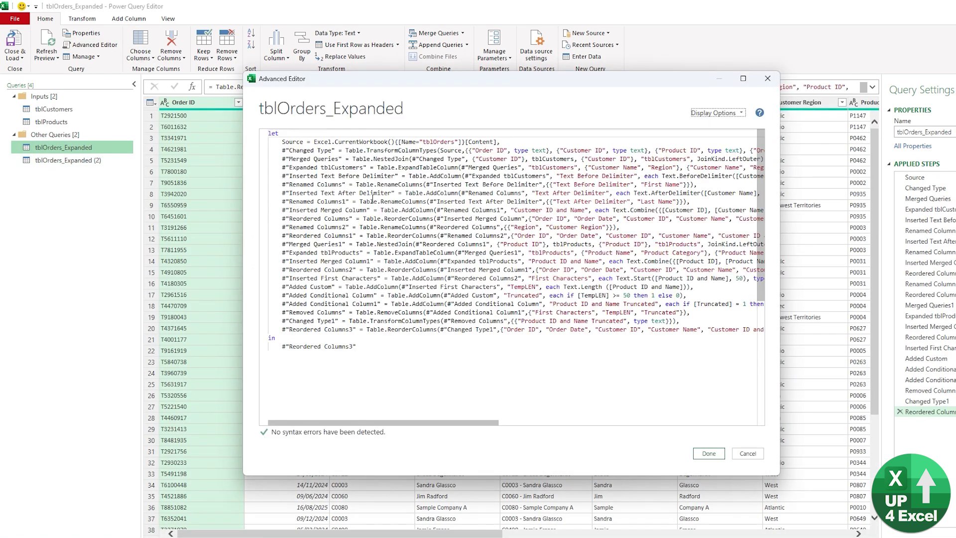
{"action": "key", "text": "ctrl+a"}
{"action": "key", "text": "ctrl+v"}
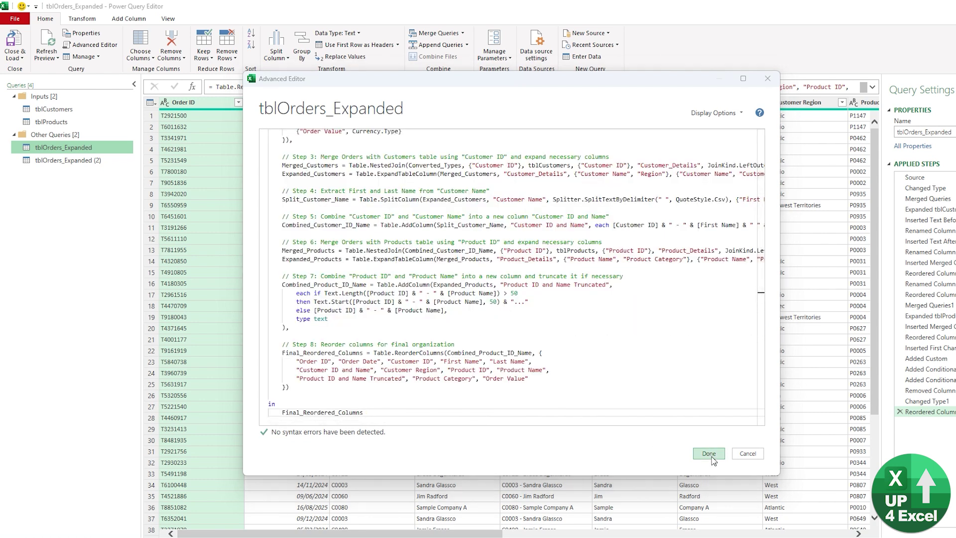
{"action": "left_click", "coordinate": [709, 453]}
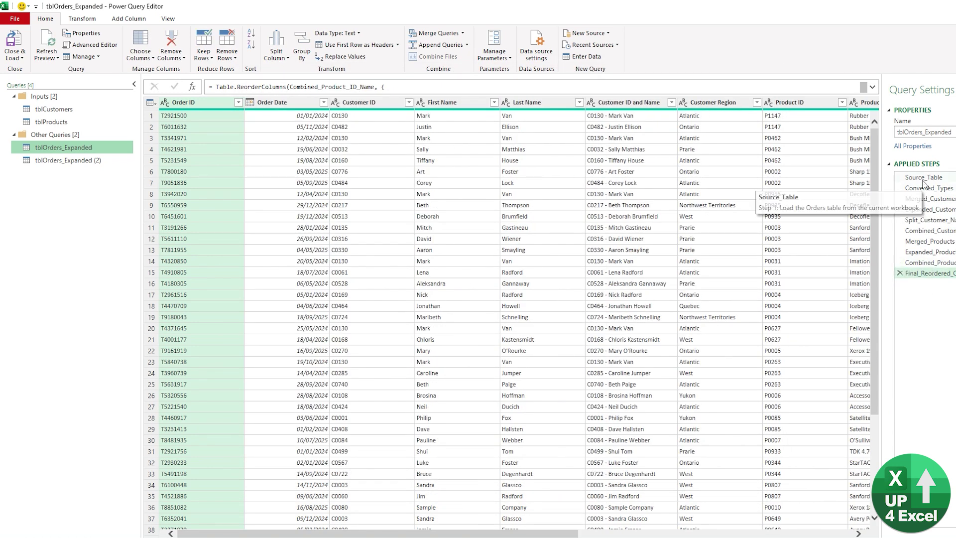
Delete the tblOrders_Expanded (2) duplicate query.
{"action": "left_click", "coordinate": [90, 160]}
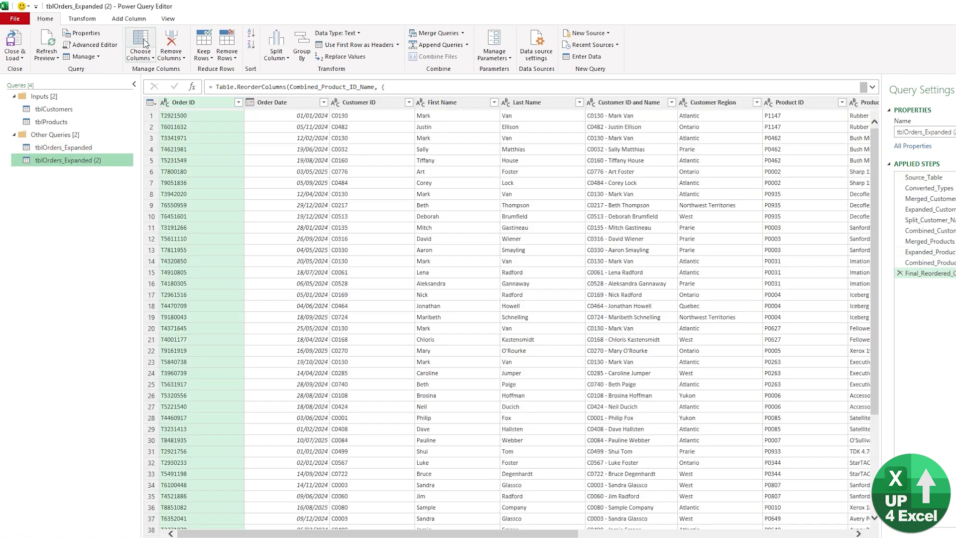
{"action": "key", "text": "Delete"}
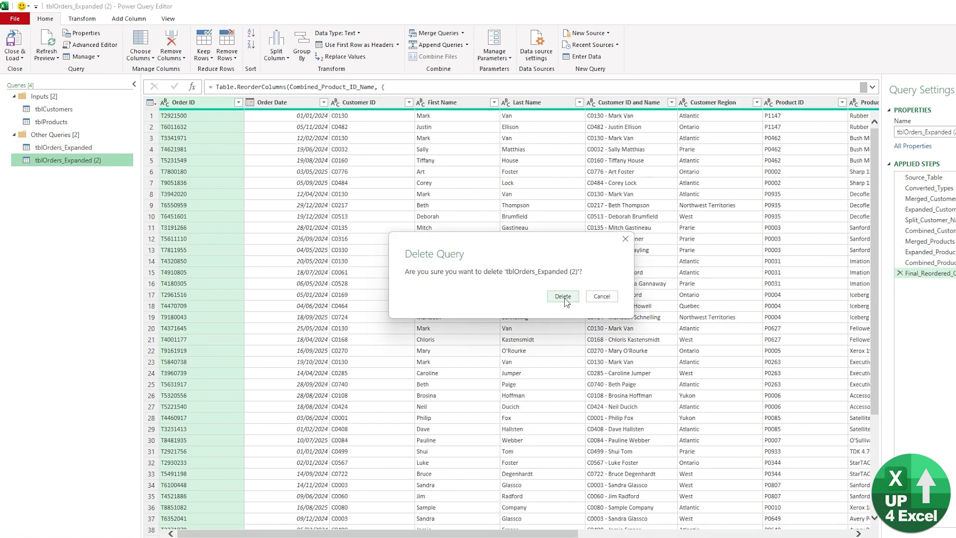
{"action": "left_click", "coordinate": [565, 298]}
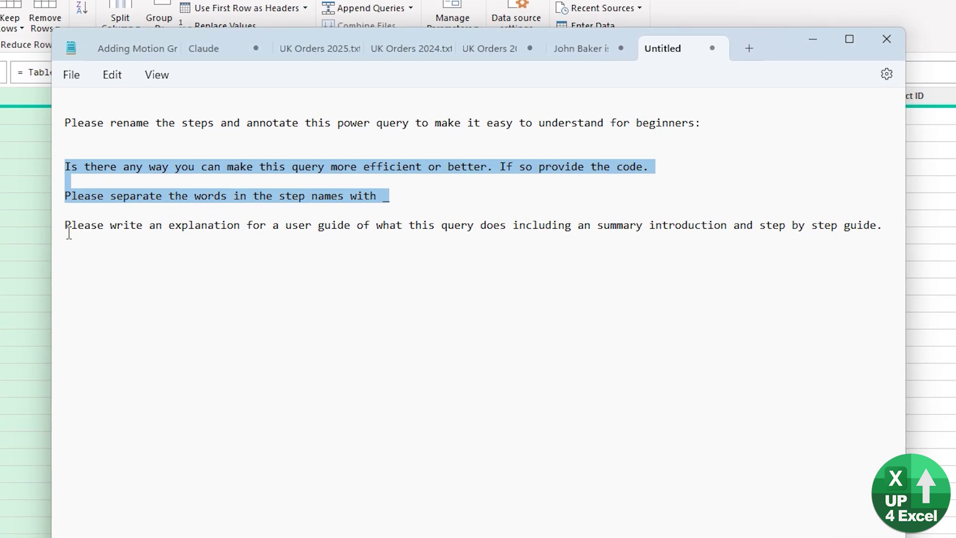
Select the 'Please write an explanation...' user-guide prompt line in Notepad.
{"action": "left_click", "coordinate": [67, 230]}
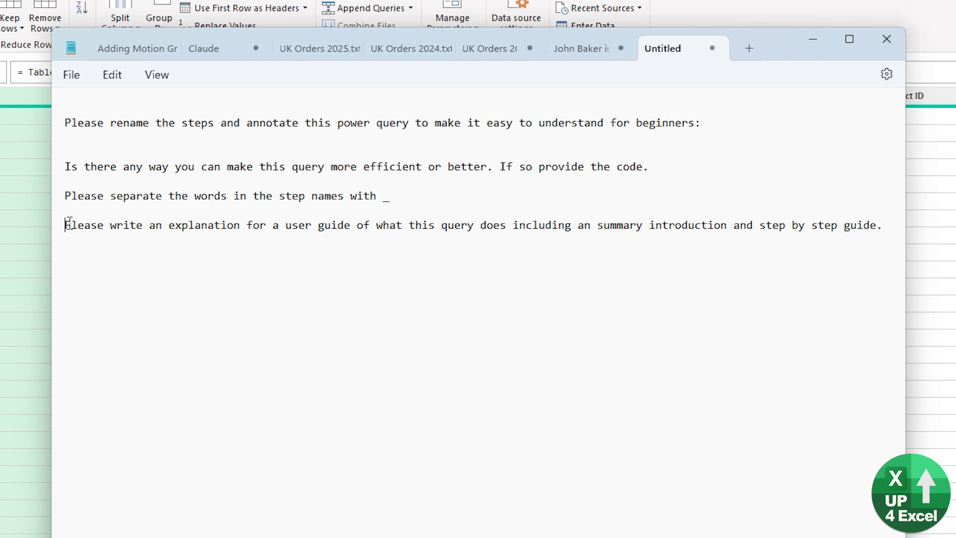
{"action": "left_click_drag", "start_coordinate": [67, 222], "coordinate": [878, 234]}
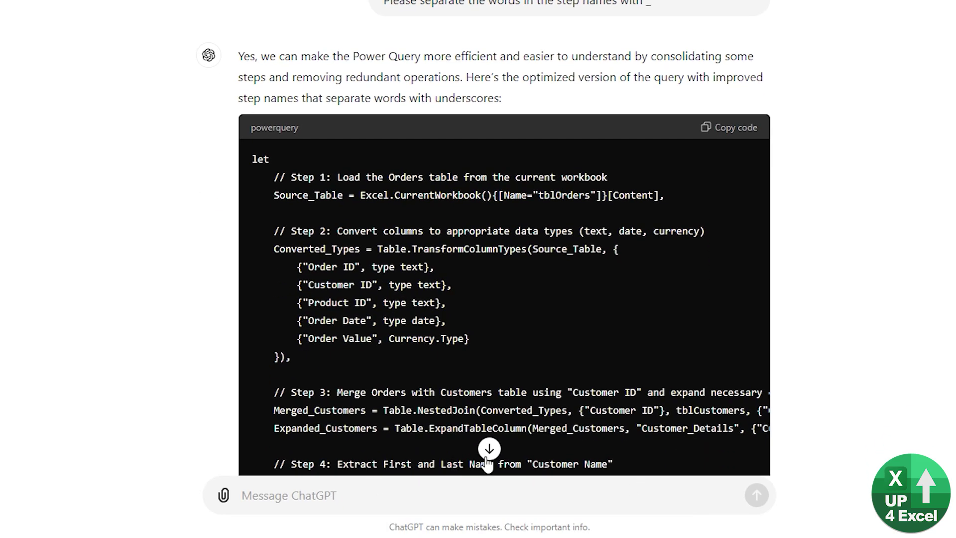
Send the user-guide prompt to ChatGPT and follow the streamed guide to its end.
{"action": "left_click", "coordinate": [490, 450]}
{"action": "left_click", "coordinate": [357, 491]}
{"action": "type", "text": "Please write an explanation for a user guide of what this query does including an summary introduction and step by step guide."}
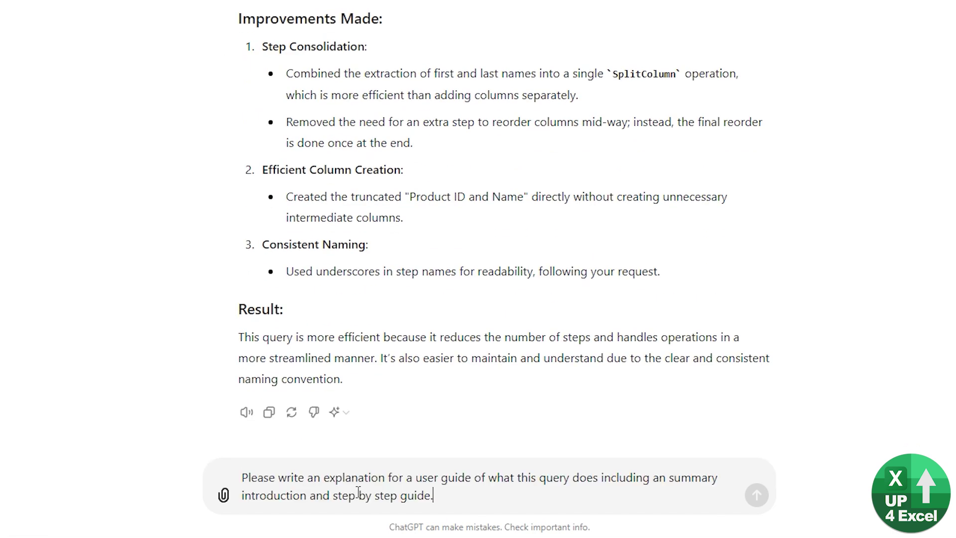
{"action": "left_click", "coordinate": [757, 495]}
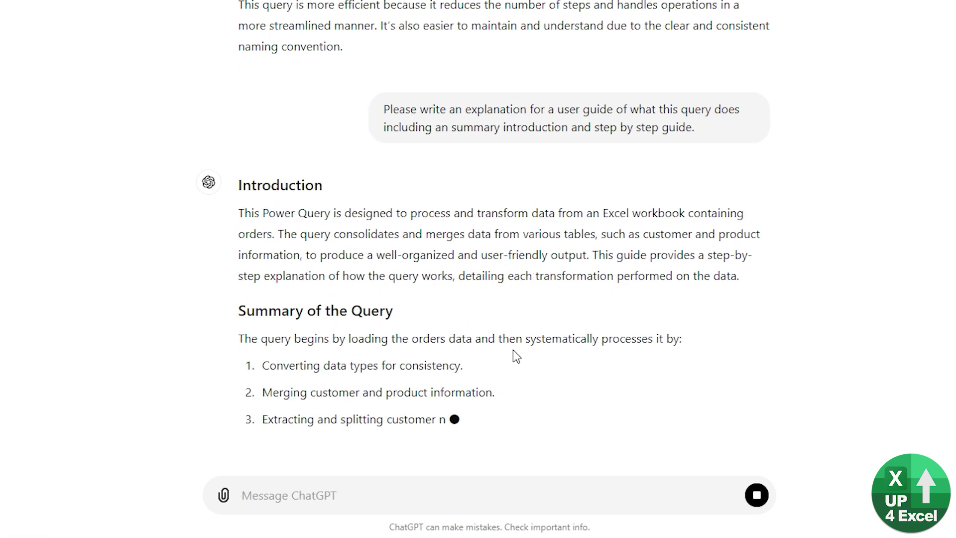
{"action": "scroll", "coordinate": [479, 347], "scroll_direction": "up", "scroll_amount": 1}
{"action": "scroll", "coordinate": [480, 342], "scroll_direction": "up", "scroll_amount": 1}
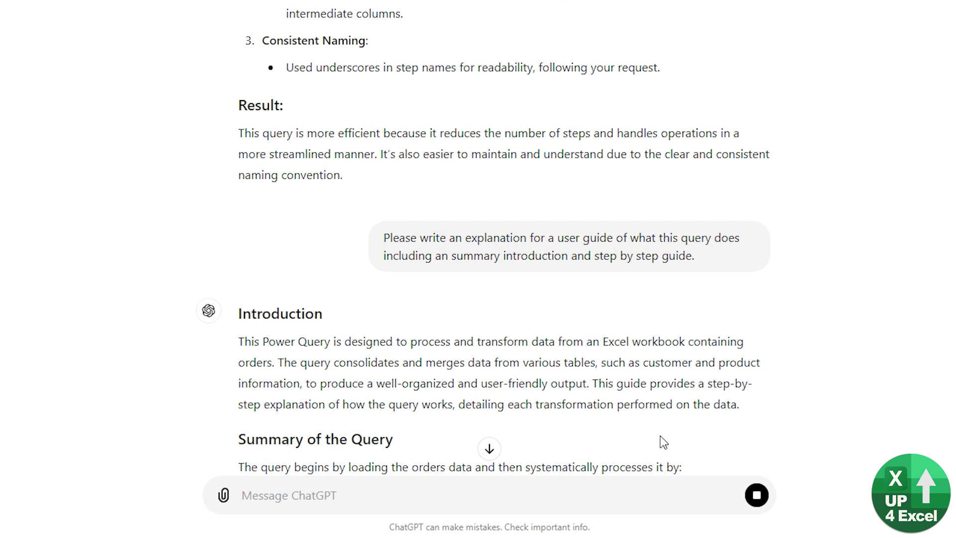
{"action": "left_click", "coordinate": [489, 449]}
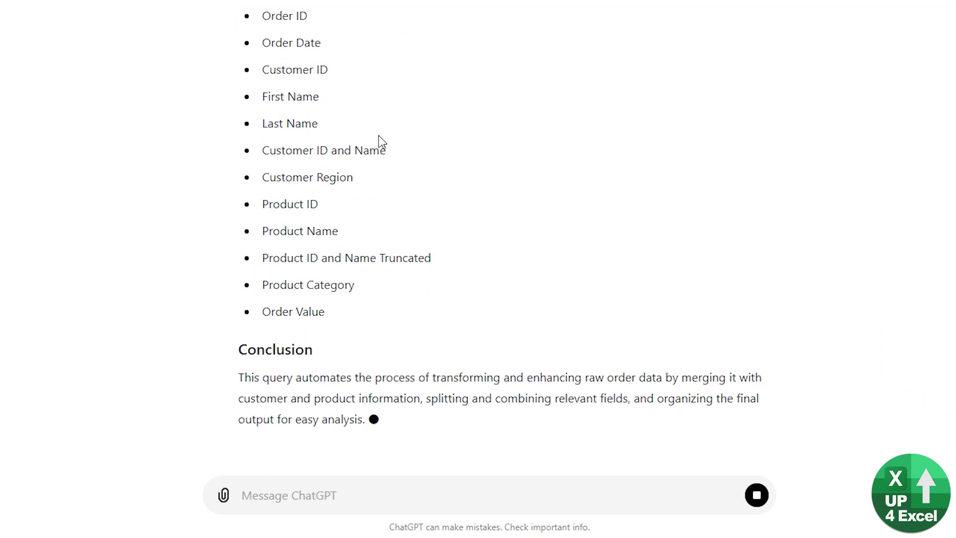
{"action": "scroll", "coordinate": [379, 143], "scroll_direction": "up", "scroll_amount": 5}
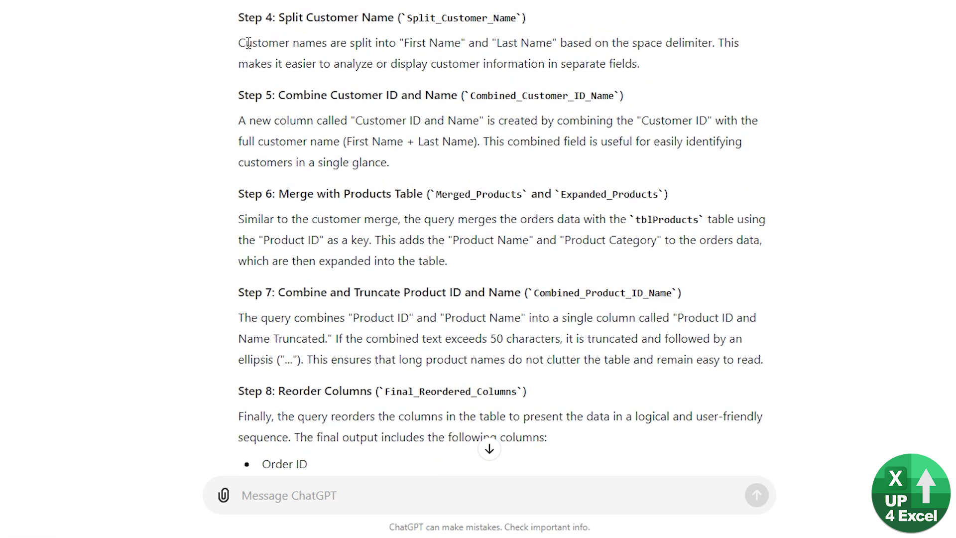
{"action": "scroll", "coordinate": [426, 215], "scroll_direction": "down", "scroll_amount": 1}
{"action": "scroll", "coordinate": [426, 235], "scroll_direction": "down", "scroll_amount": 5}
{"action": "scroll", "coordinate": [331, 254], "scroll_direction": "down", "scroll_amount": 2}
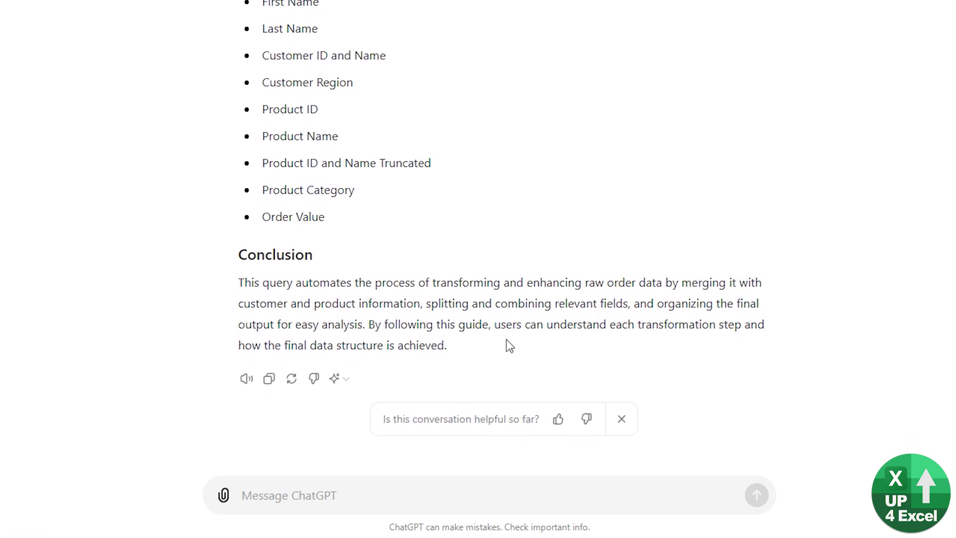
{"action": "scroll", "coordinate": [494, 329], "scroll_direction": "up", "scroll_amount": 8}
{"action": "scroll", "coordinate": [439, 274], "scroll_direction": "down", "scroll_amount": 4}
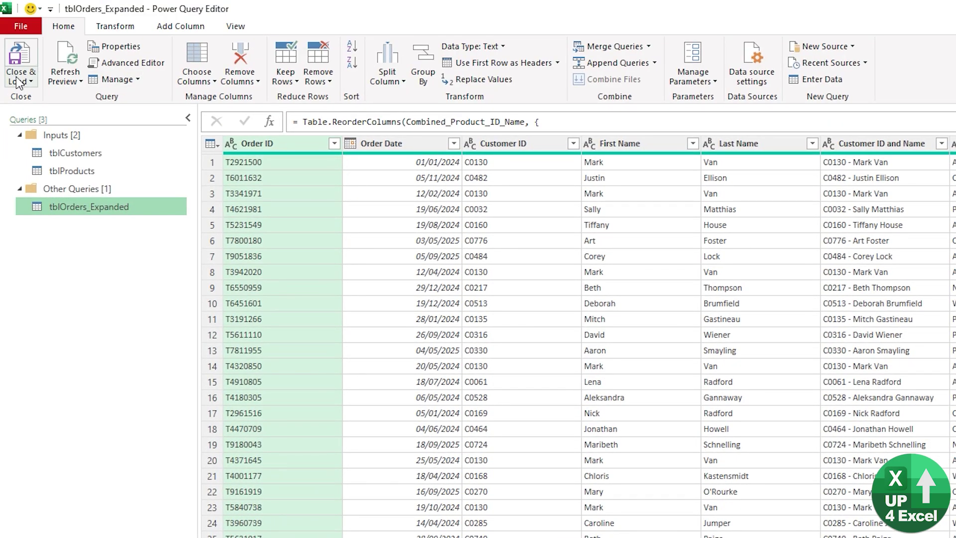
Load the tblOrders_Expanded query results into a new Excel sheet with Close & Load.
{"action": "left_click", "coordinate": [16, 79]}
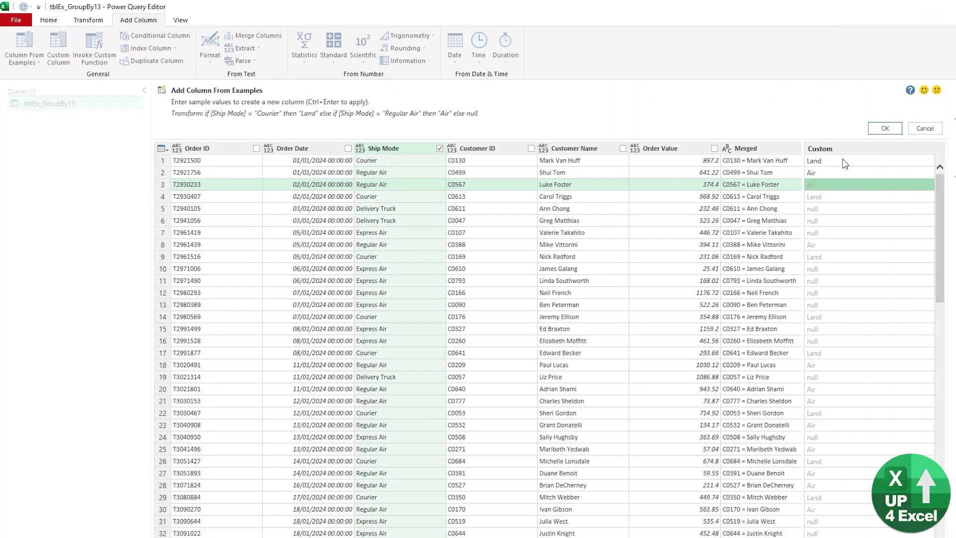
Add a Custom column from examples that classifies ship modes as Land or Air.
{"action": "key", "text": "Down"}
{"action": "key", "text": "Down"}
{"action": "type", "text": "Land"}
{"action": "key", "text": "Return"}
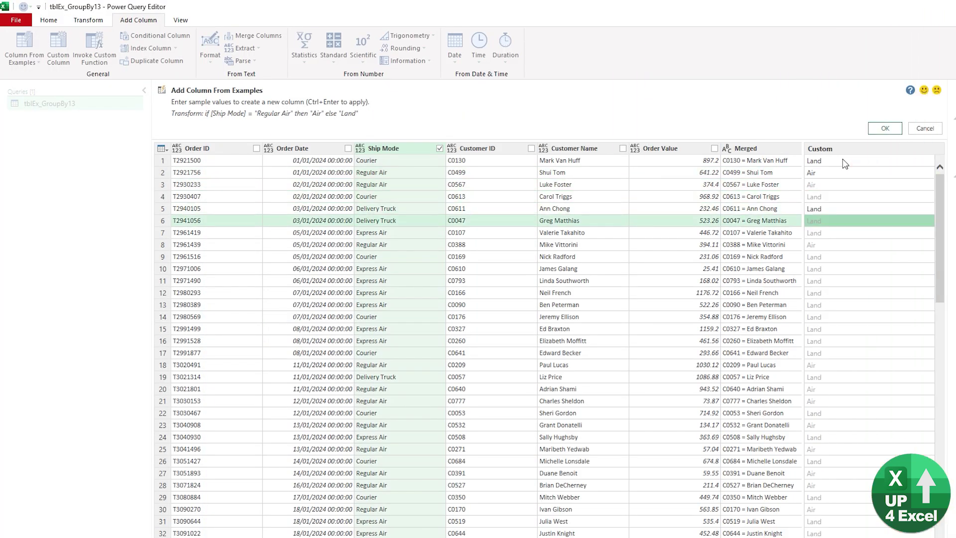
{"action": "key", "text": "Down"}
{"action": "type", "text": "Air"}
{"action": "key", "text": "Return"}
{"action": "key", "text": "Down"}
{"action": "key", "text": "Down"}
{"action": "key", "text": "Down"}
{"action": "key", "text": "ctrl+Return"}
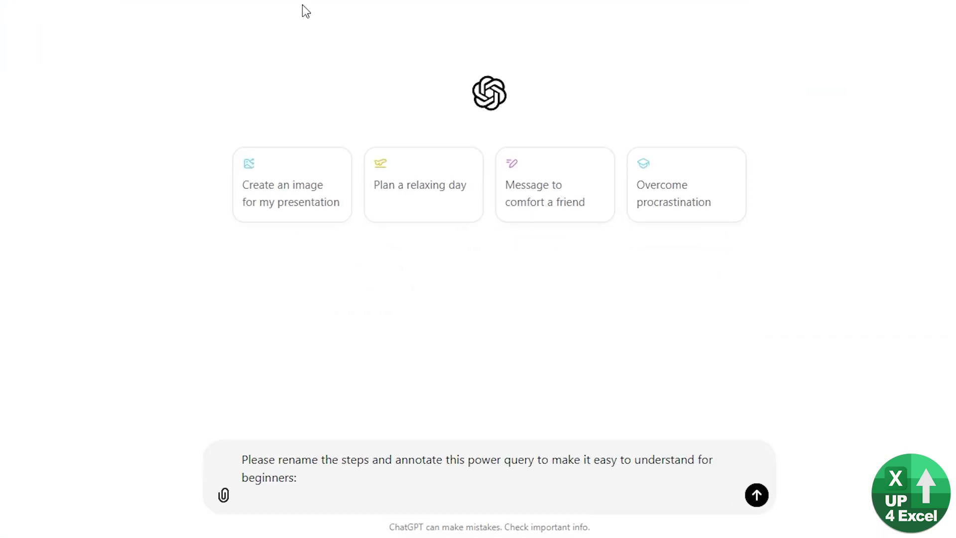
Replace the query's Advanced Editor code with ChatGPT's commented rewrite, then view tblOrders_Expanded (2).
{"action": "key", "text": "ctrl+v"}
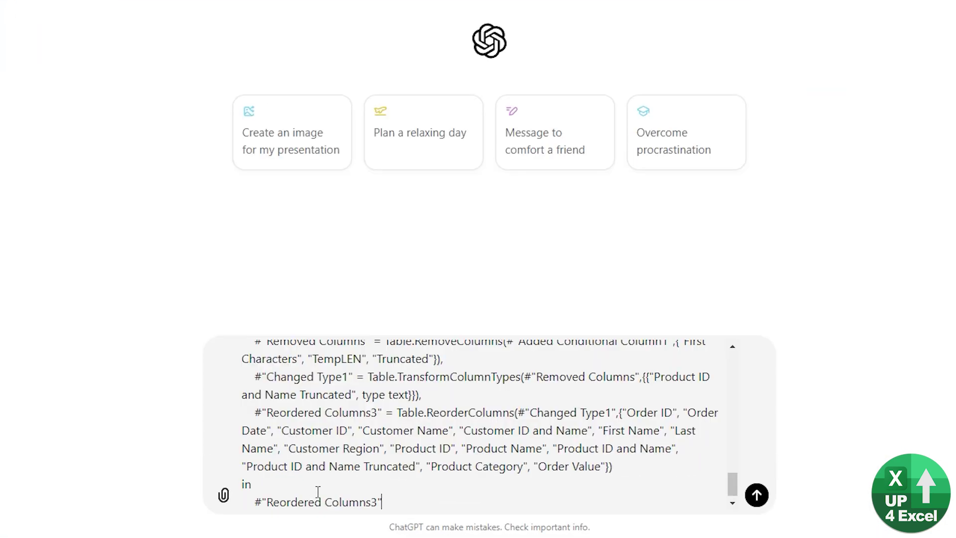
{"action": "key", "text": "Return"}
{"action": "left_click", "coordinate": [490, 453]}
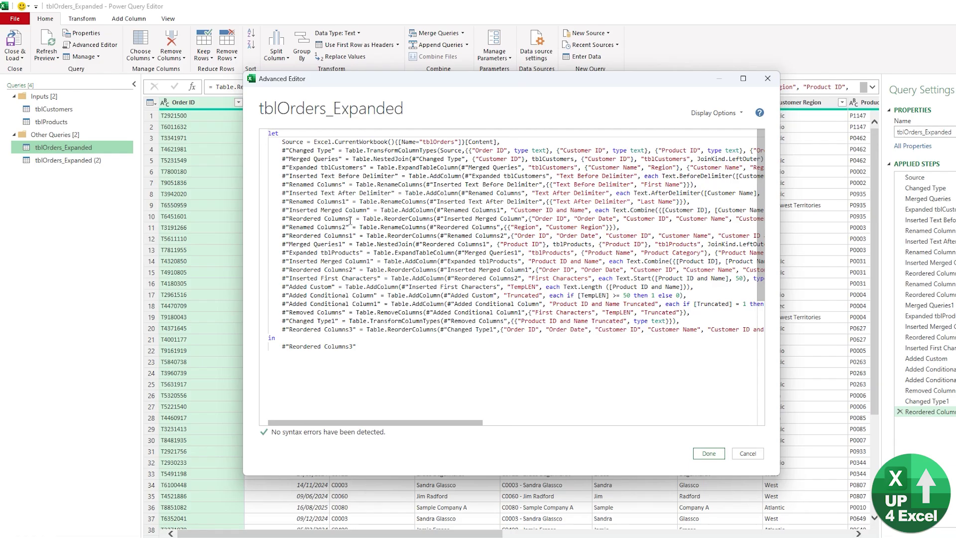
{"action": "key", "text": "ctrl+a"}
{"action": "key", "text": "ctrl+v"}
{"action": "left_click", "coordinate": [708, 453]}
{"action": "mouse_move", "coordinate": [929, 252]}
{"action": "left_click", "coordinate": [89, 165]}
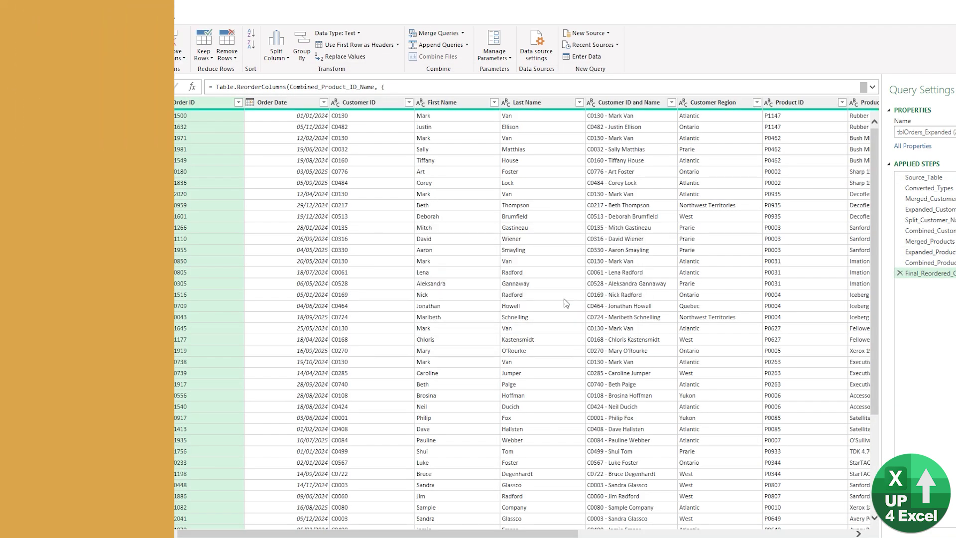